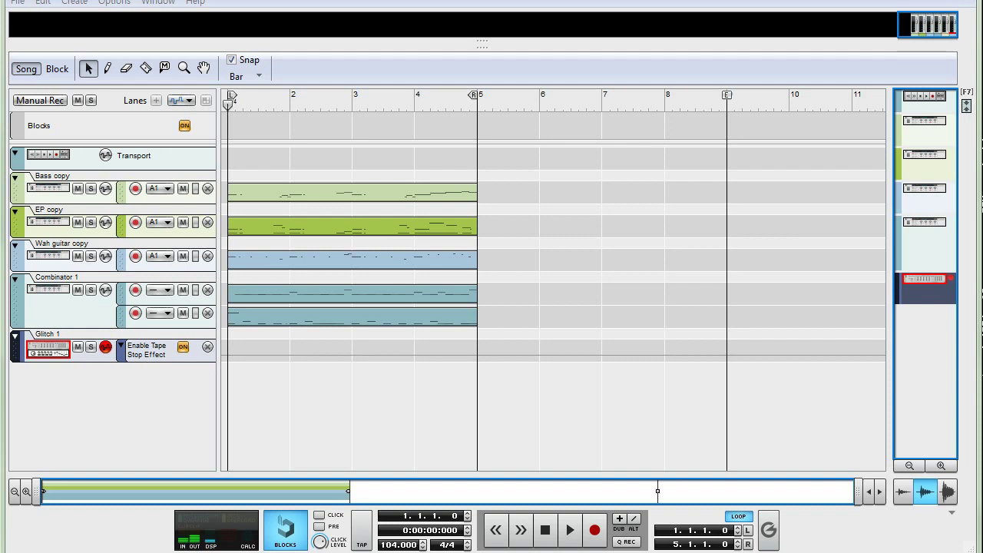
Play the four-bar loop once to hear the current arrangement, then stop playback.
click(134, 392)
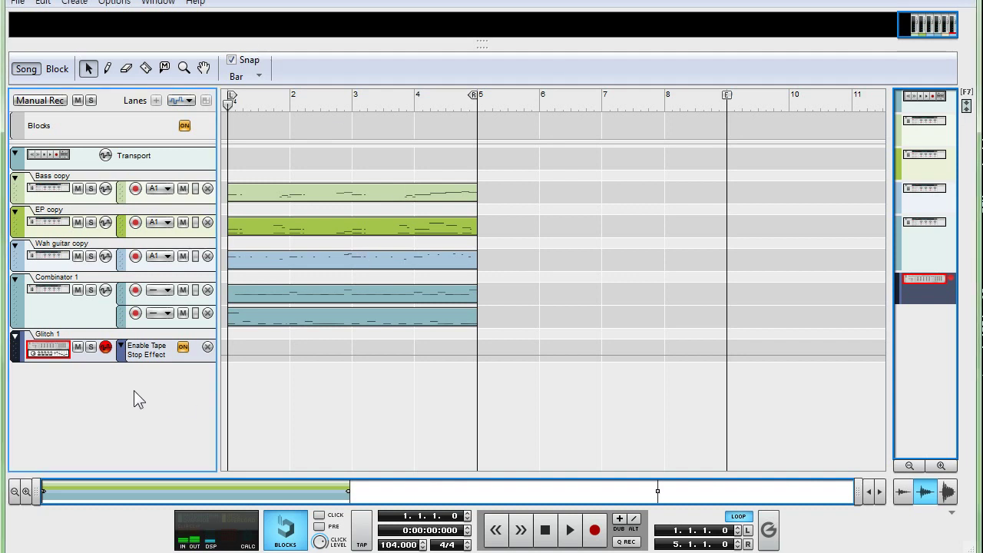
key(space)
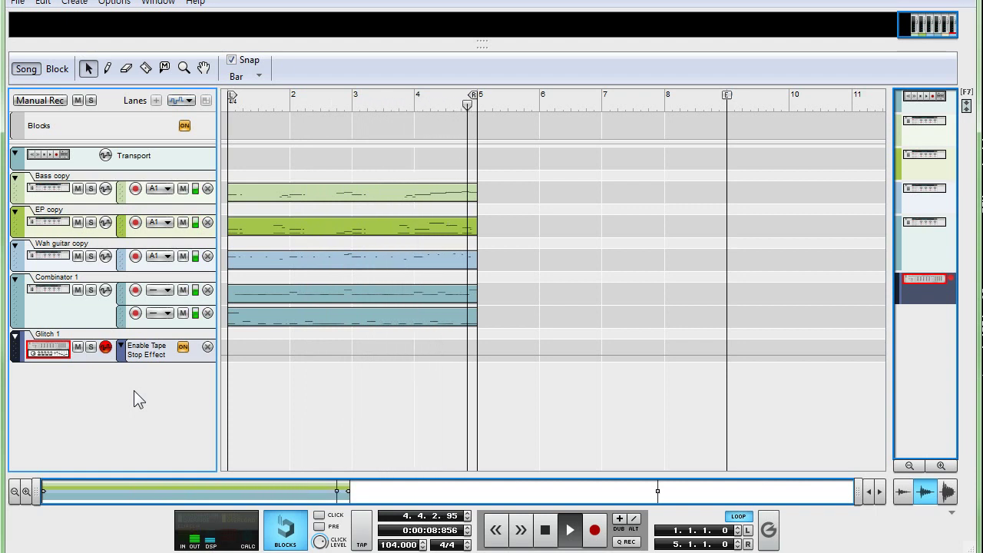
key(space)
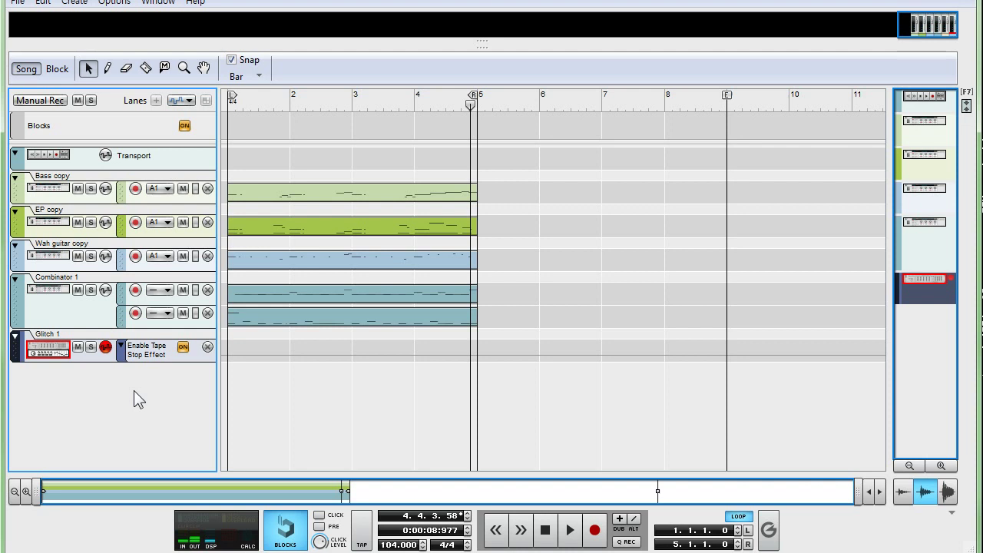
Inspect the Glitch device in the rack and its Enable Tape Stop Effect automation lane in the sequencer.
key(F6)
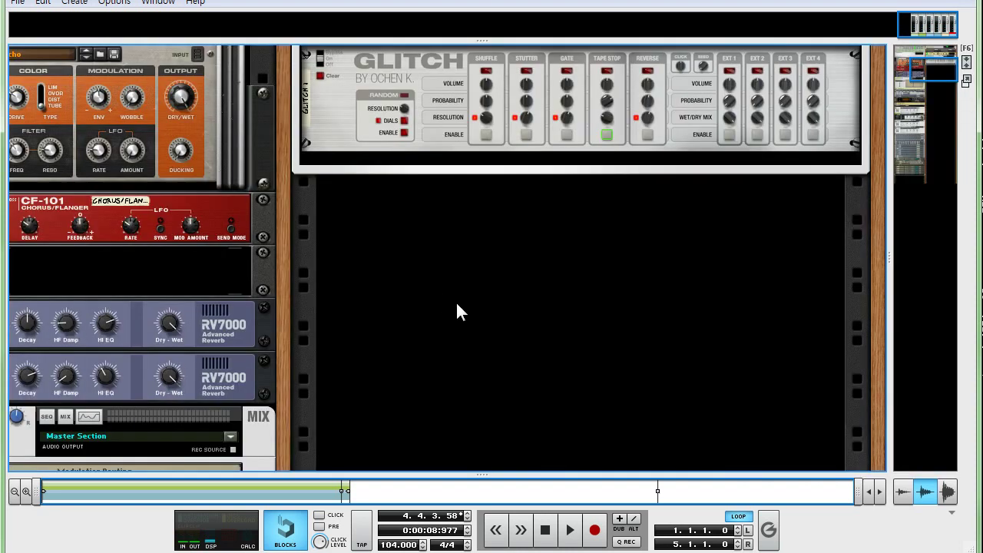
scroll(456, 304, up, 3)
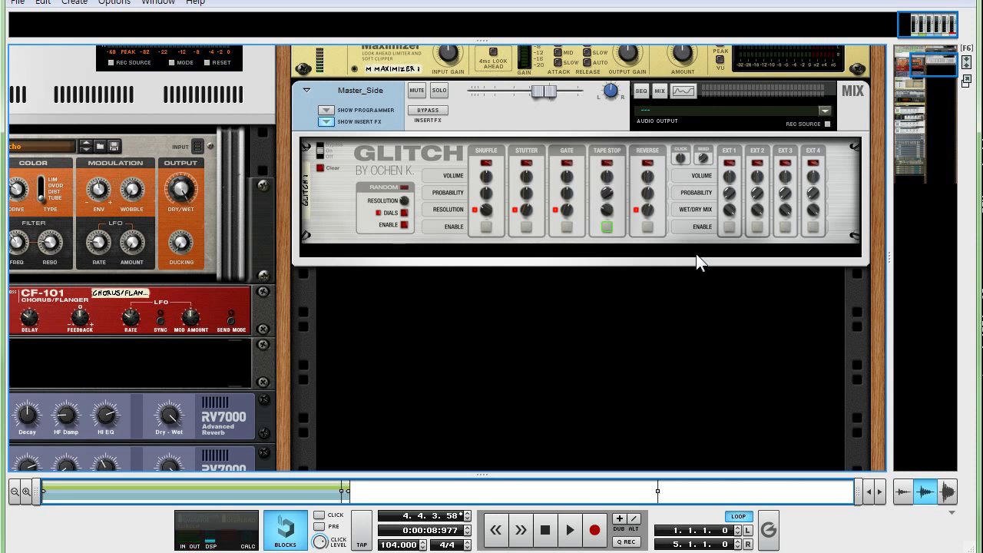
key(F7)
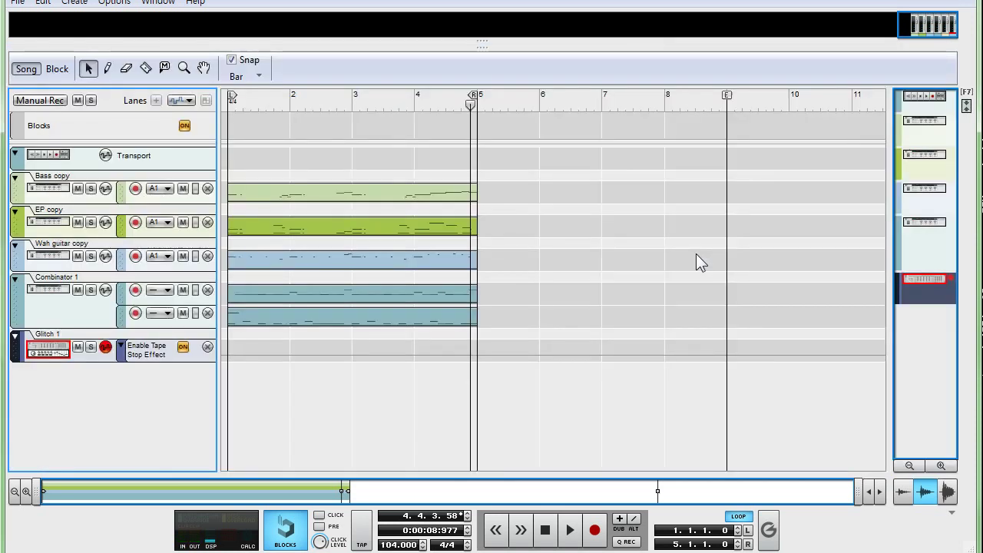
click(123, 341)
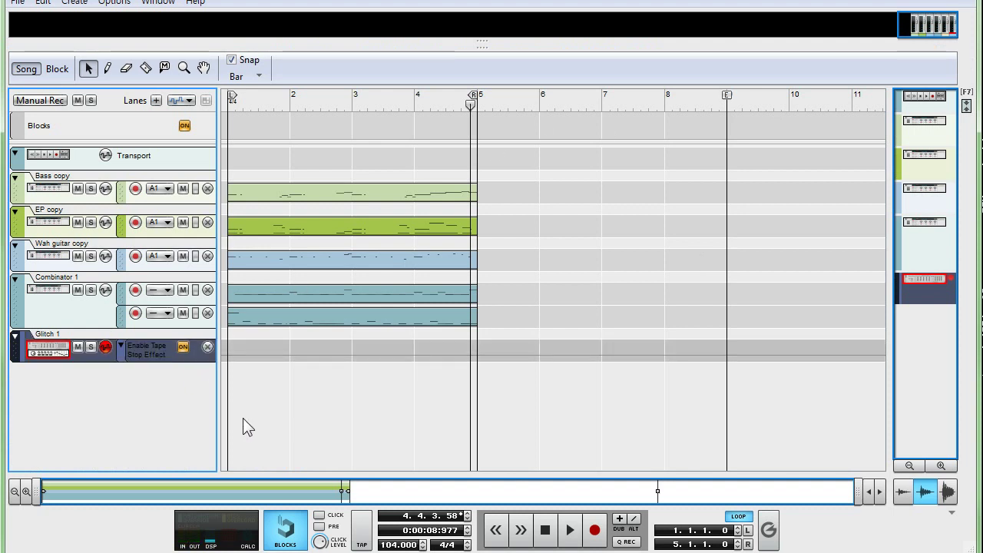
key(F6)
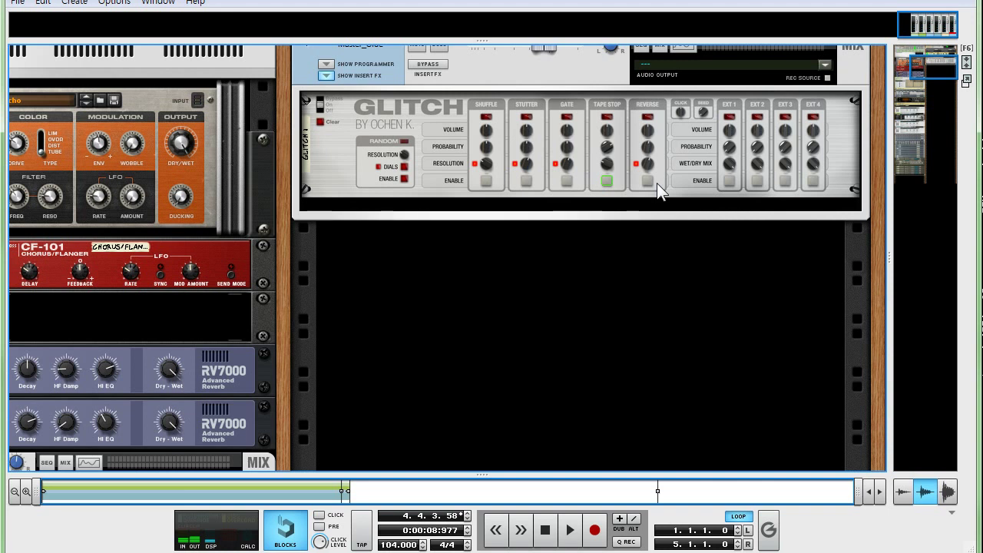
Play the loop from the Glitch device view with the Tape Stop effect switched off, then stop playback.
key(KP_0)
key(space)
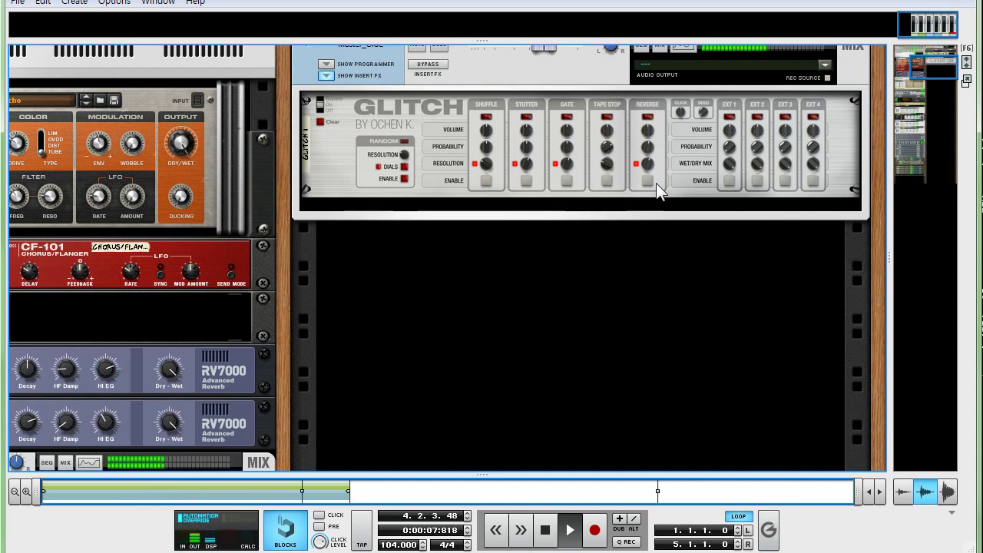
key(space)
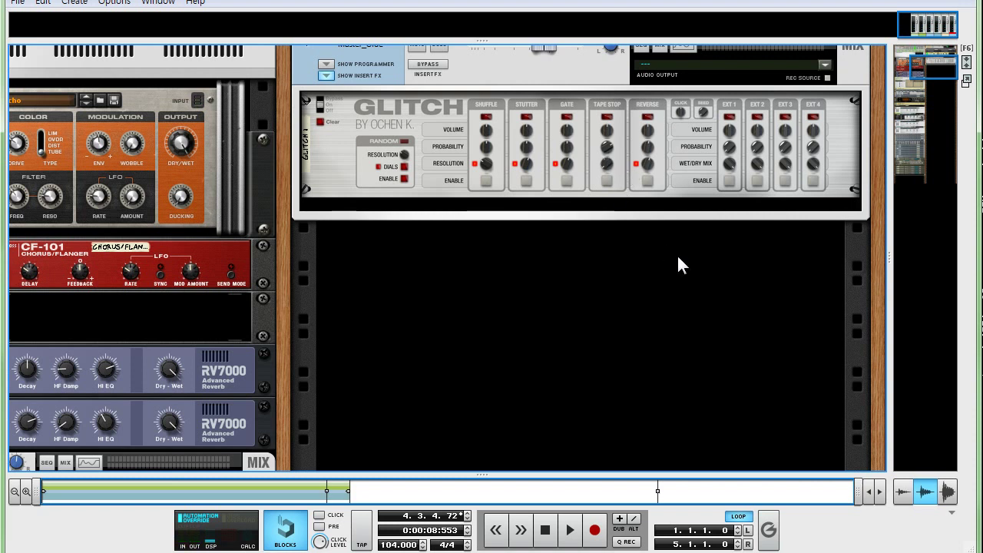
Start playback with Glitch's Tape Stop effect enabled, disable the effect while the loop plays, and stop.
click(605, 179)
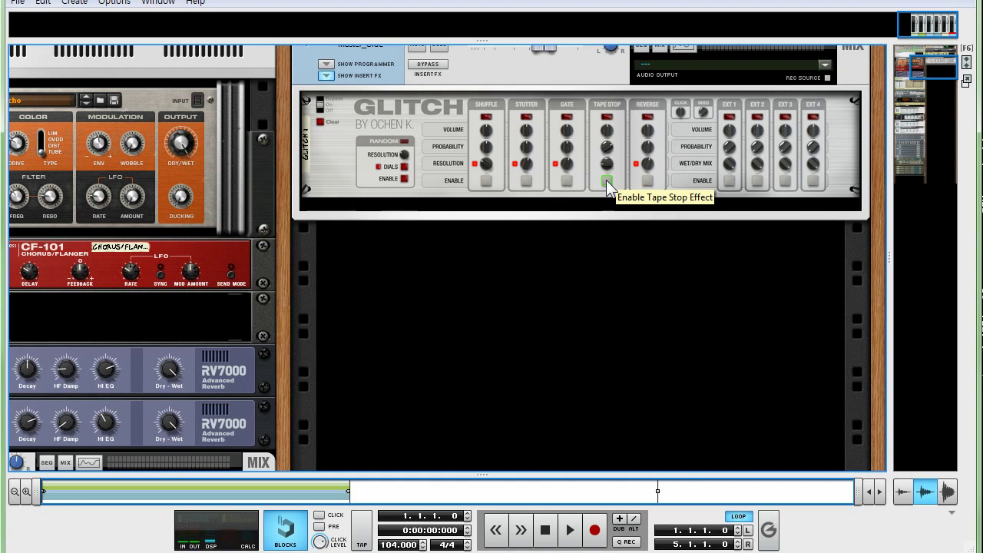
key(space)
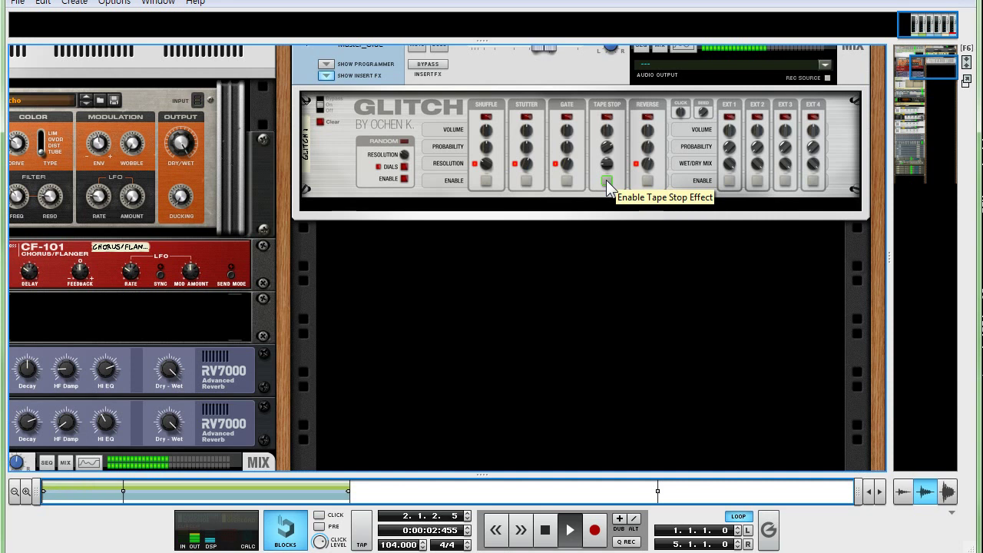
click(607, 185)
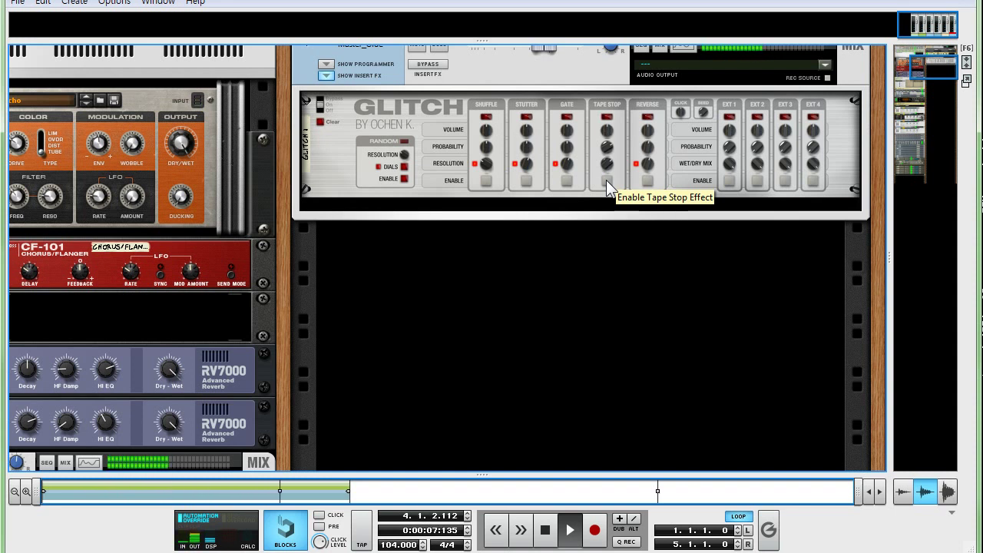
key(space)
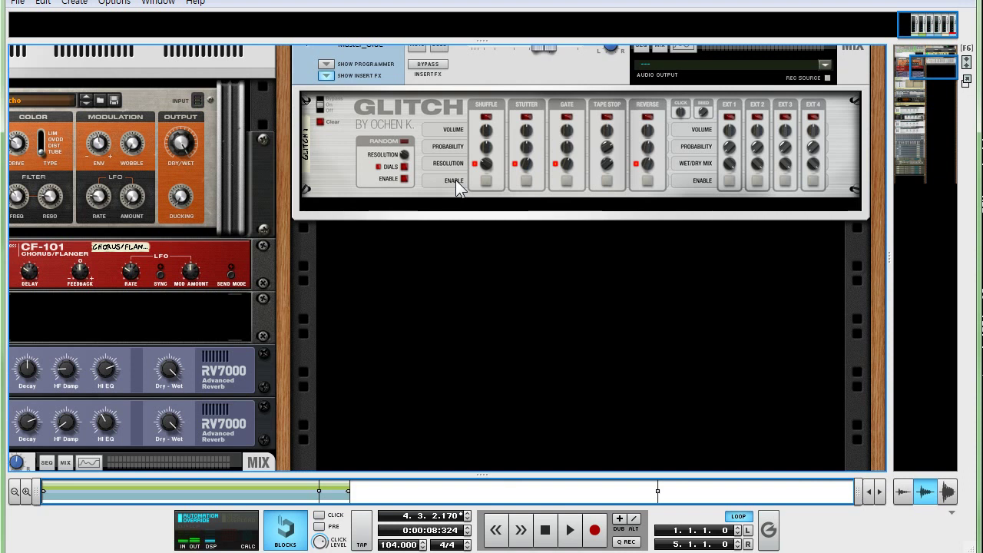
Set the loop to bar 3 only, with the left locator at bar 3 and the right locator at bar 4.
key(F7)
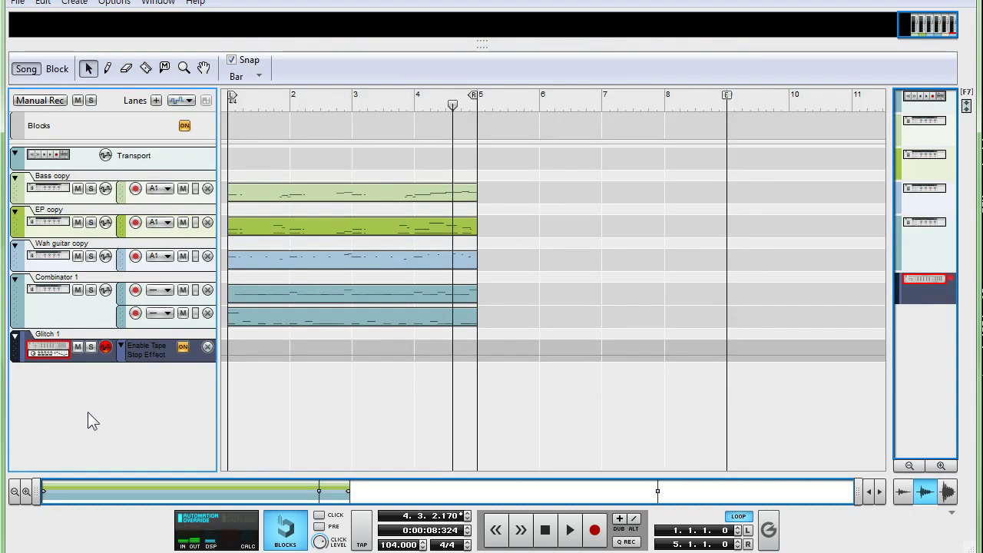
alt+click(355, 106)
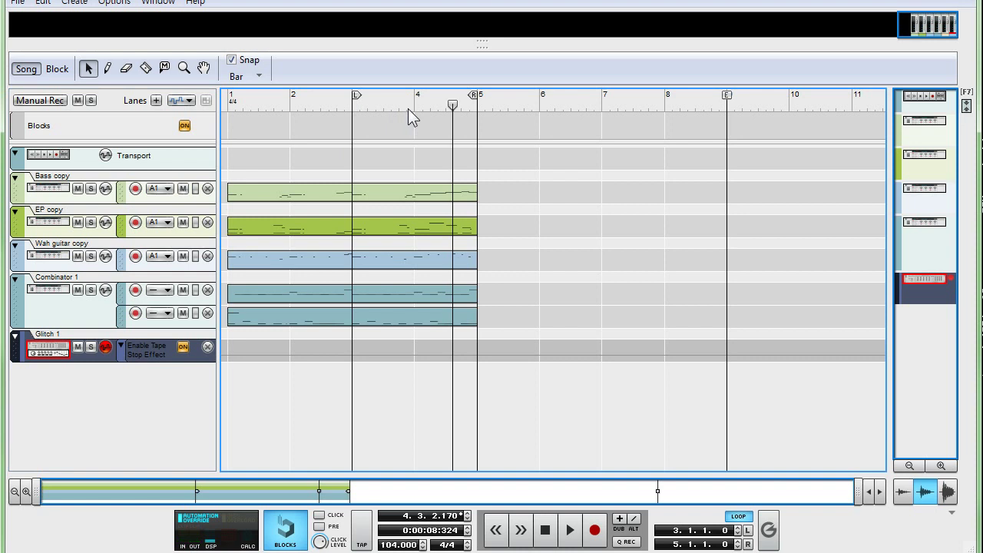
ctrl+alt+click(413, 109)
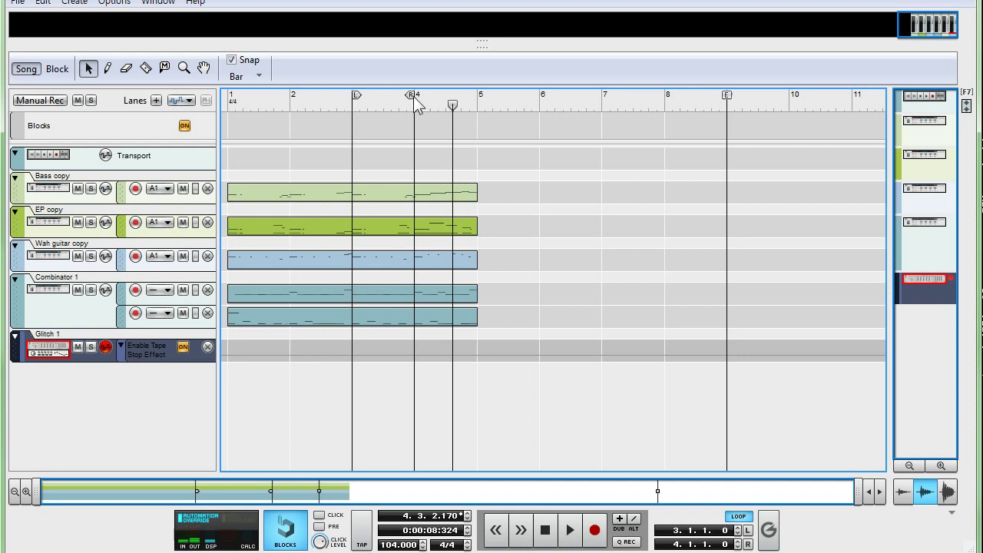
Export the one-bar loop as the audio file Lecture_Temp.wav.
click(18, 4)
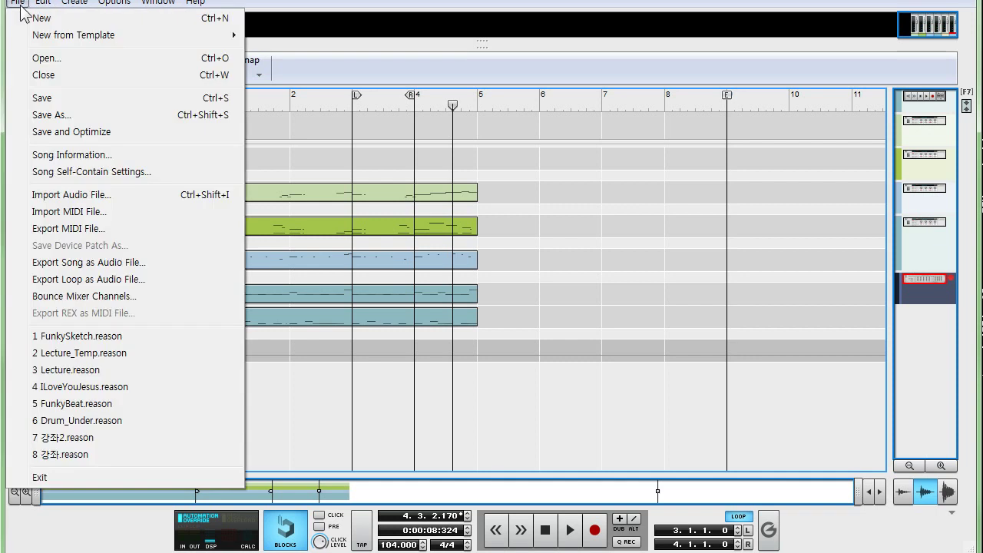
click(113, 282)
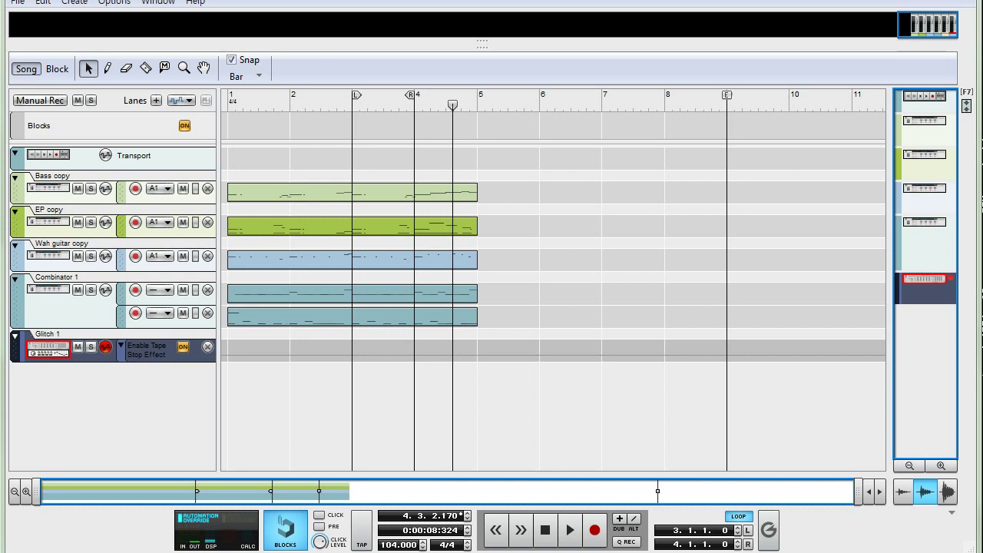
click(563, 253)
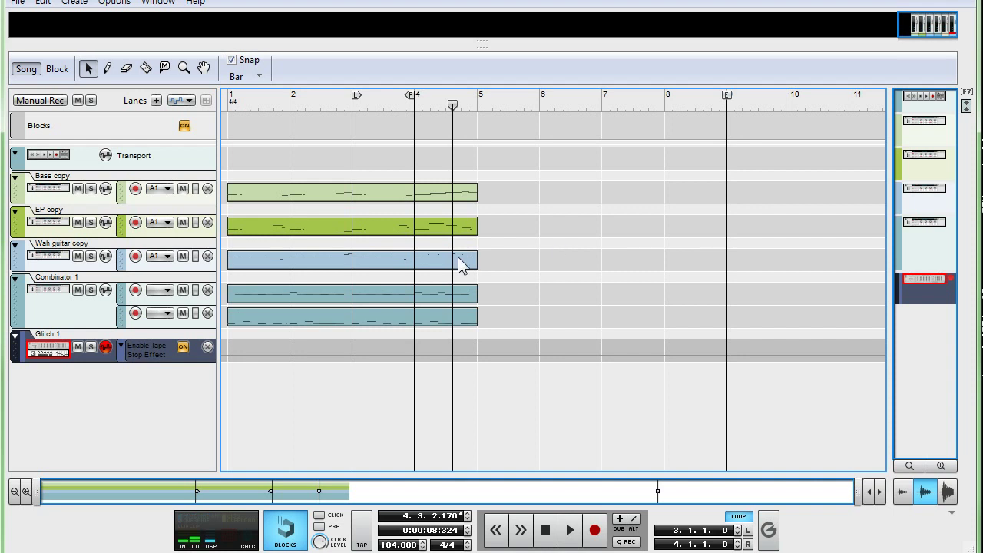
Add an NN-XT Advanced Sampler instrument below the Glitch 1 track.
click(91, 397)
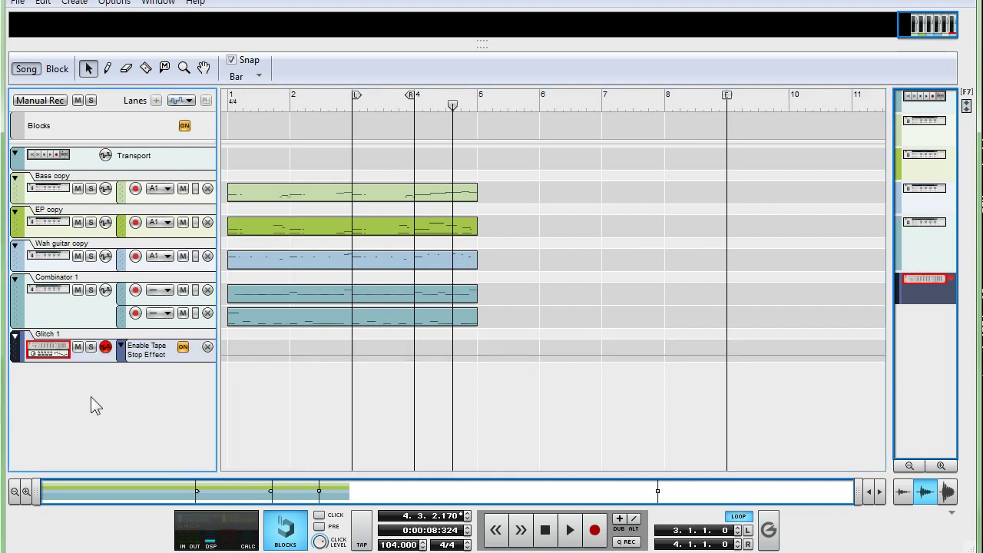
right_click(93, 391)
mouse_move(126, 381)
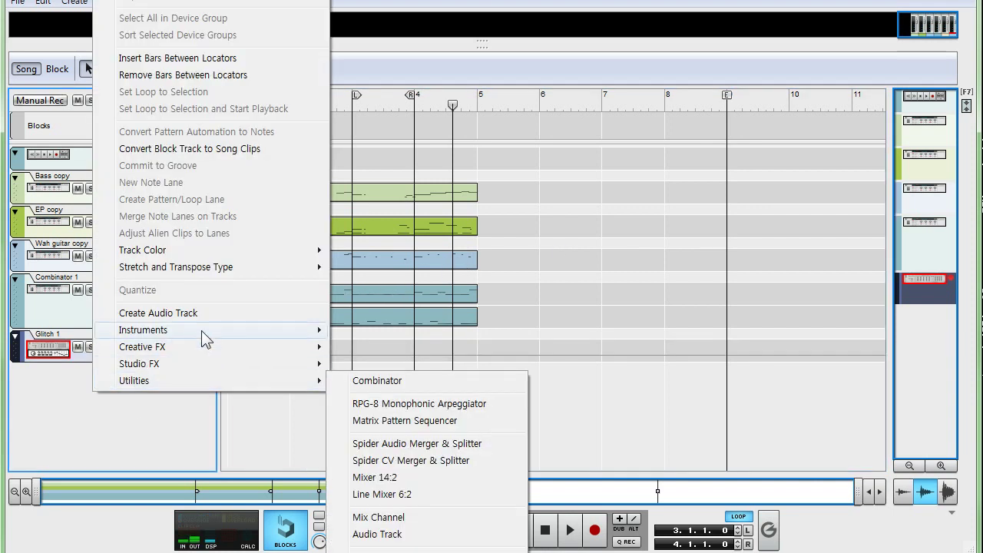
mouse_move(201, 330)
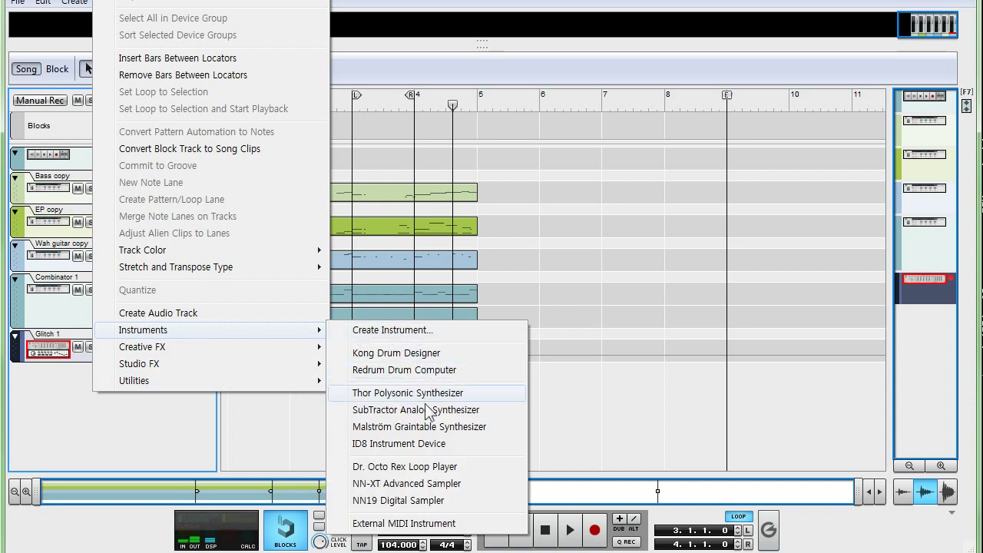
click(433, 500)
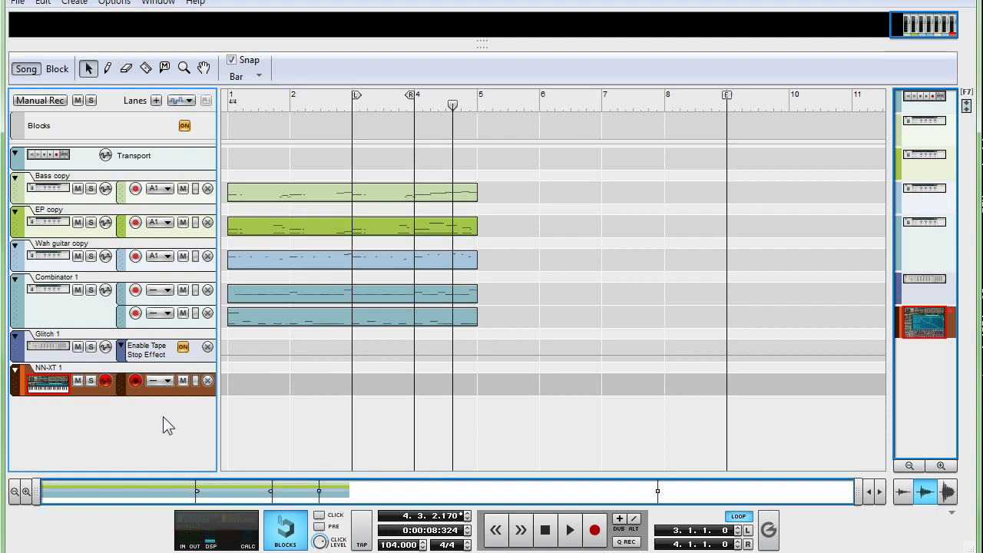
Expand the NN-XT's remote editor in the rack and reset the device to its initial empty patch.
key(F6)
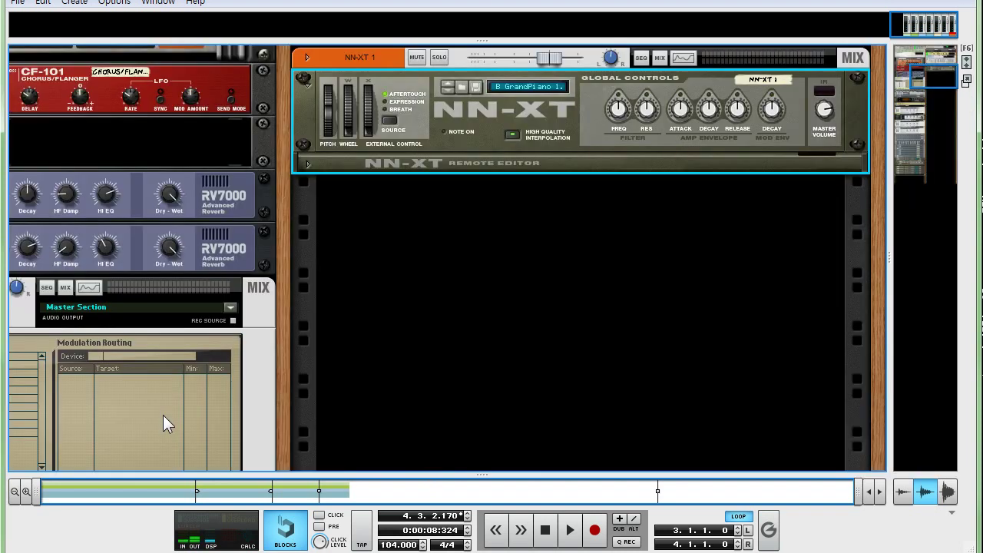
click(308, 164)
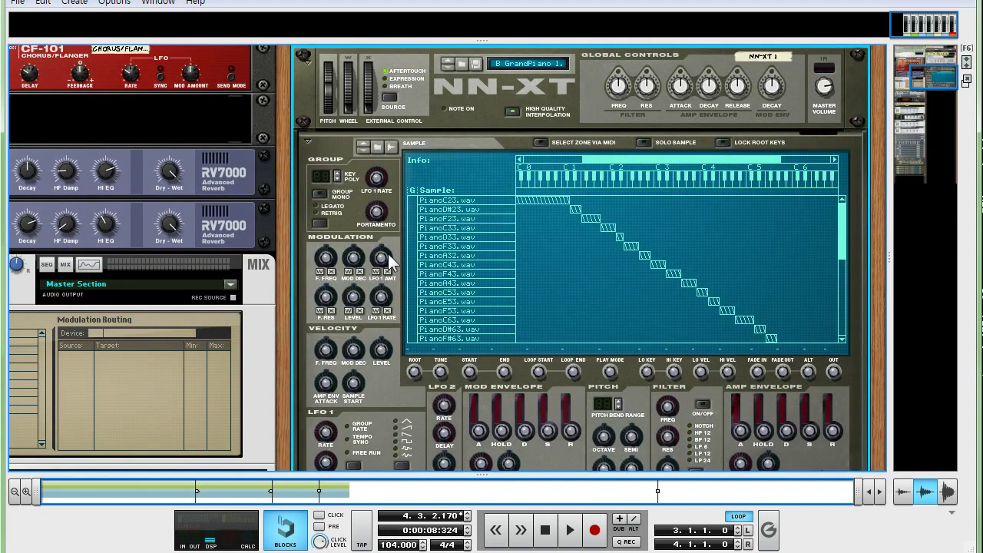
right_click(429, 114)
click(488, 219)
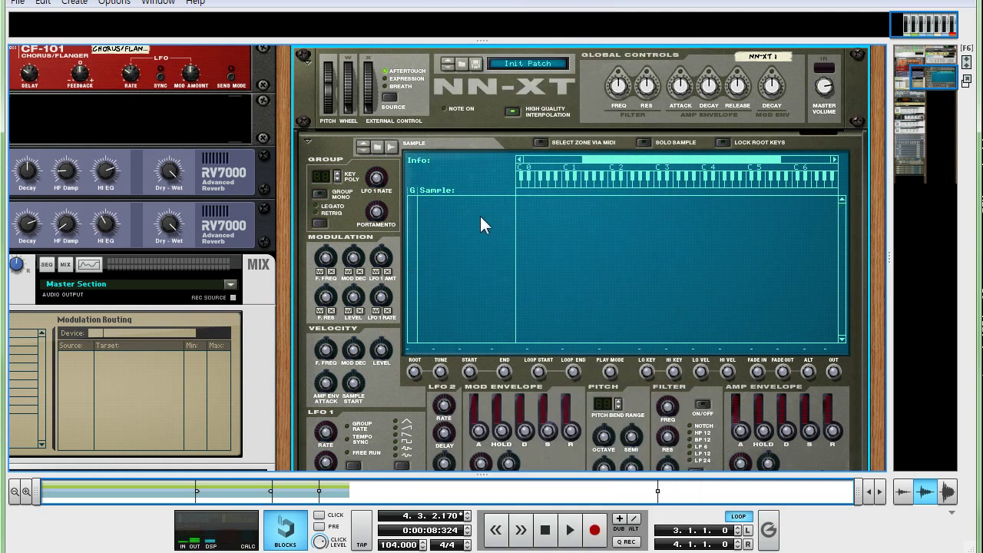
Load the sample Lecture_Temp.wav from the MyMuse folder into the NN-XT.
click(378, 147)
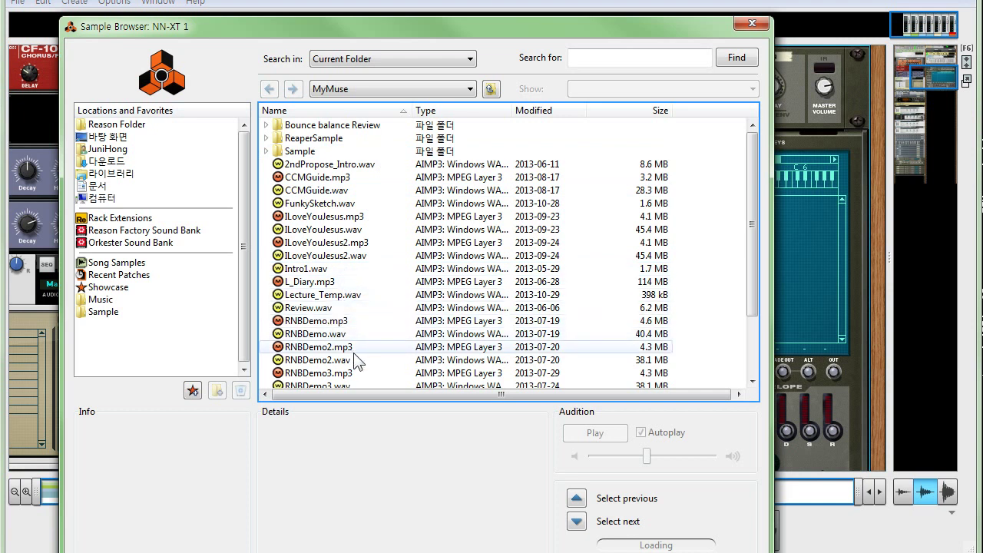
click(319, 300)
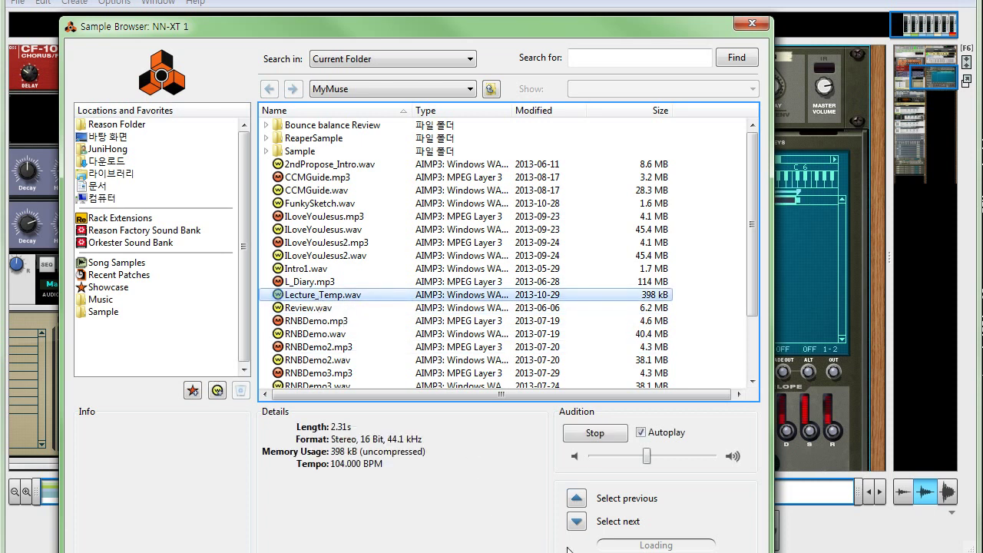
key(Return)
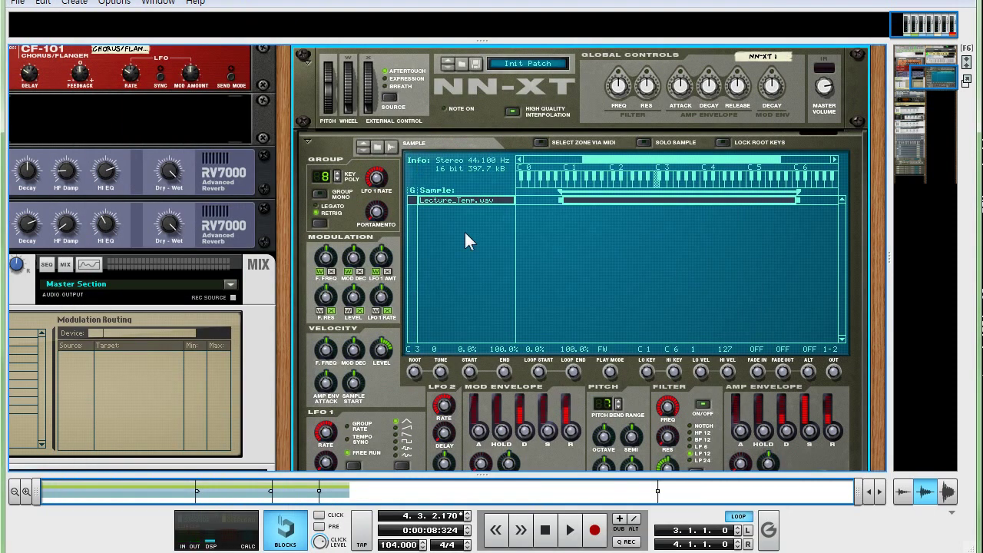
scroll(739, 312, down, 5)
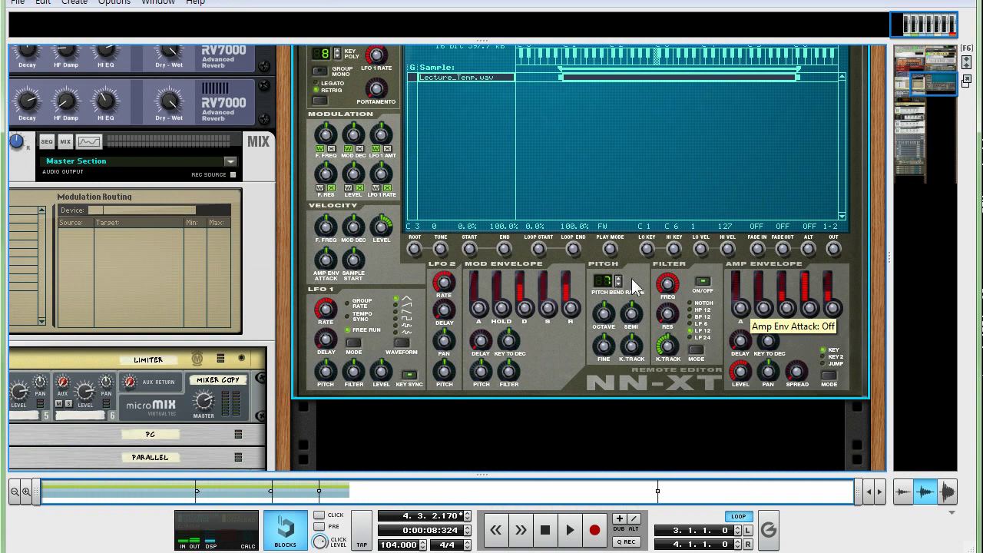
scroll(595, 254, up, 3)
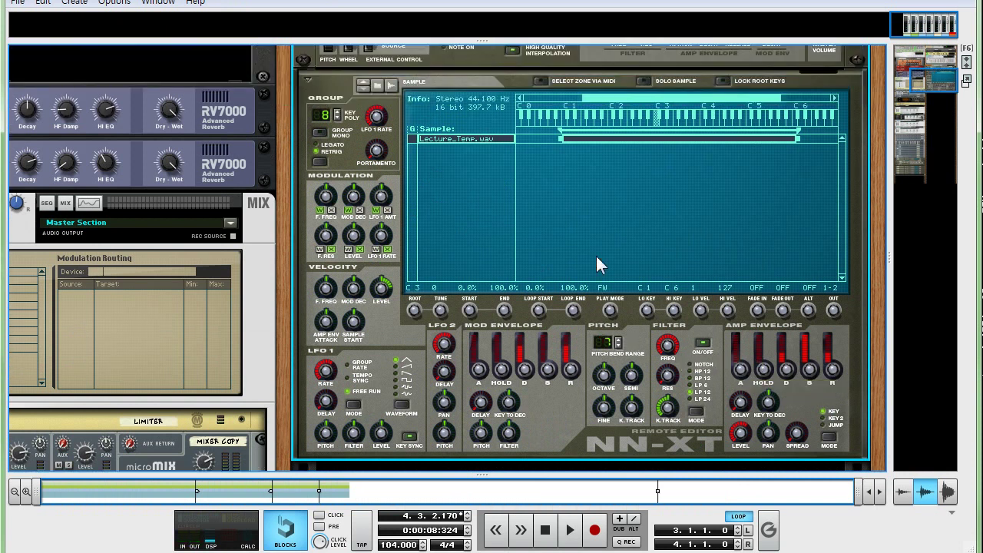
Draw a one-bar note clip at bar 3 on the NN-XT 1 track and open it for note editing.
key(F7)
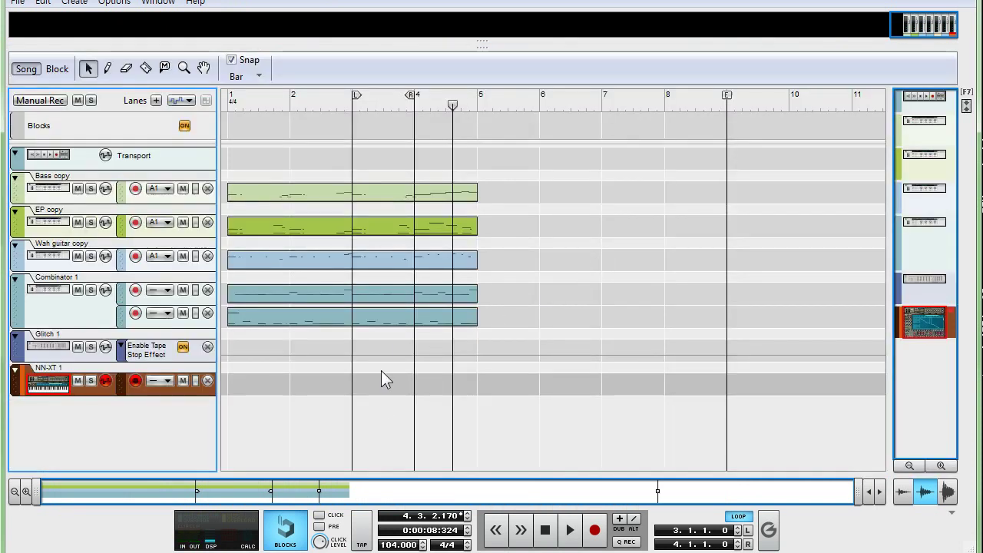
key(p)
click(363, 376)
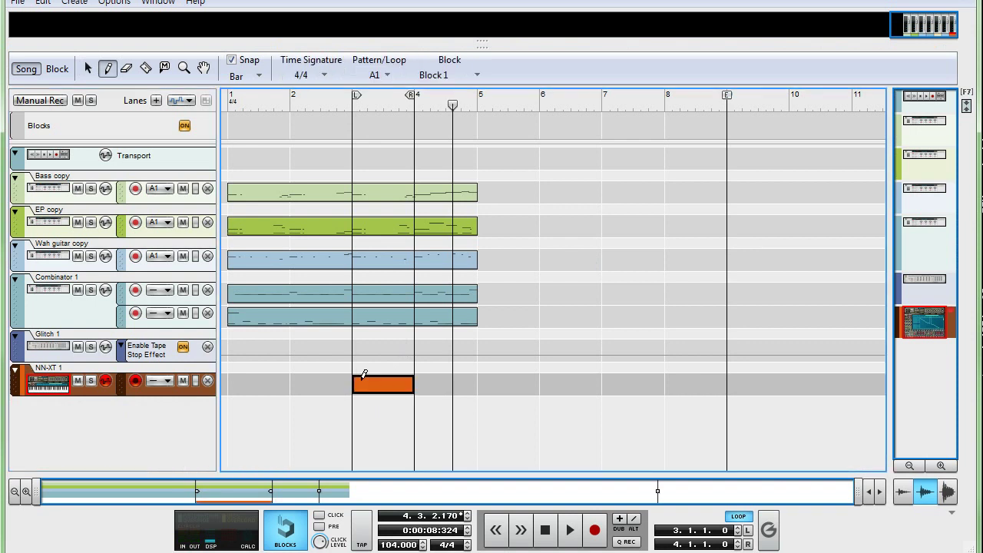
key(q)
click(376, 388)
double_click(376, 387)
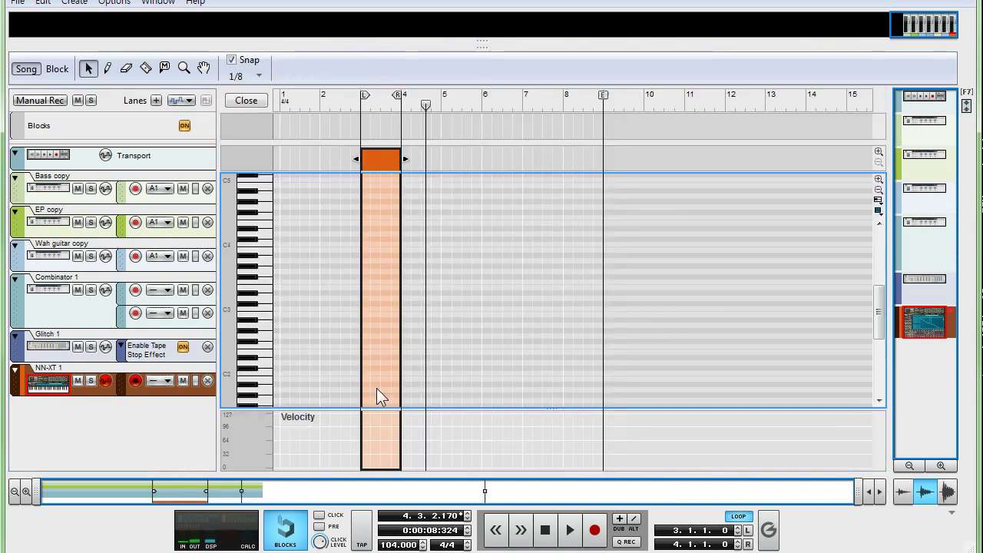
Draw a one-bar C3 note at the start of bar 3 in the NN-XT 1 clip.
click(274, 308)
click(274, 307)
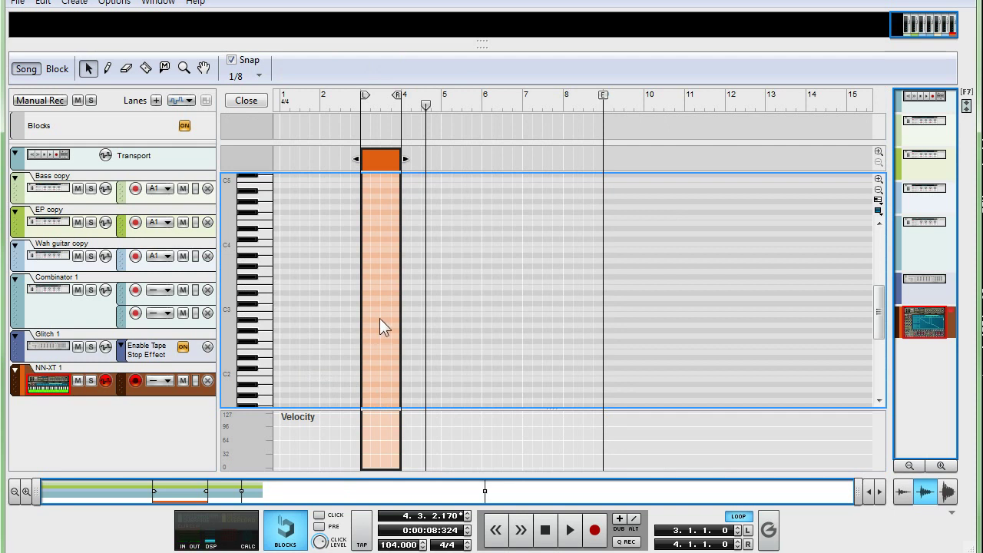
key(w)
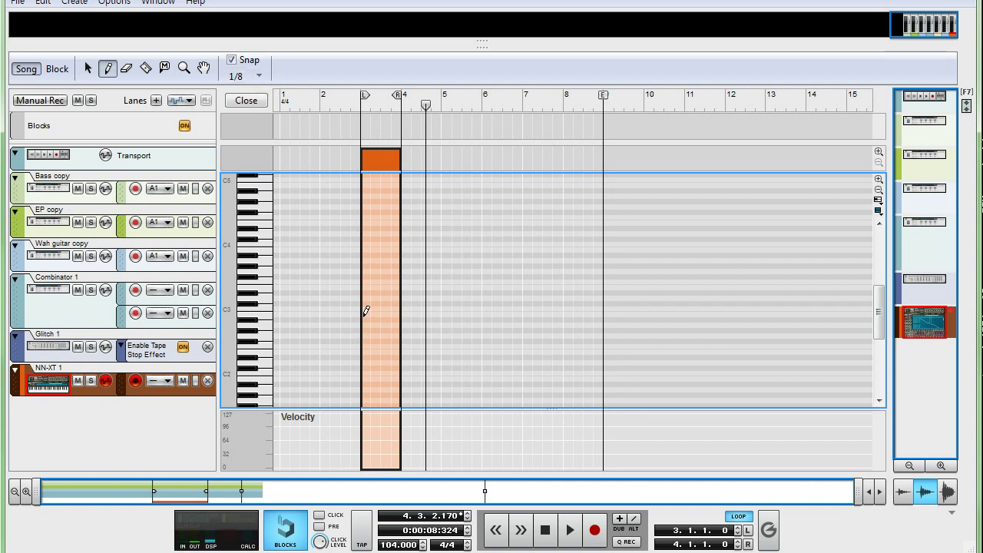
drag(366, 306, 399, 307)
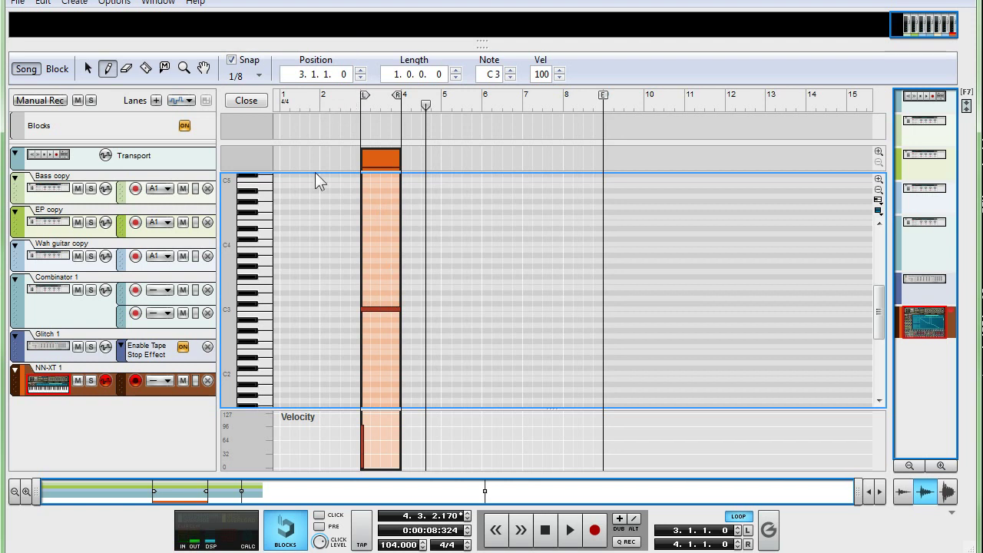
Play the song from bar 2 to hear the sampled note, and return the playhead to bar 2.
click(320, 104)
key(space)
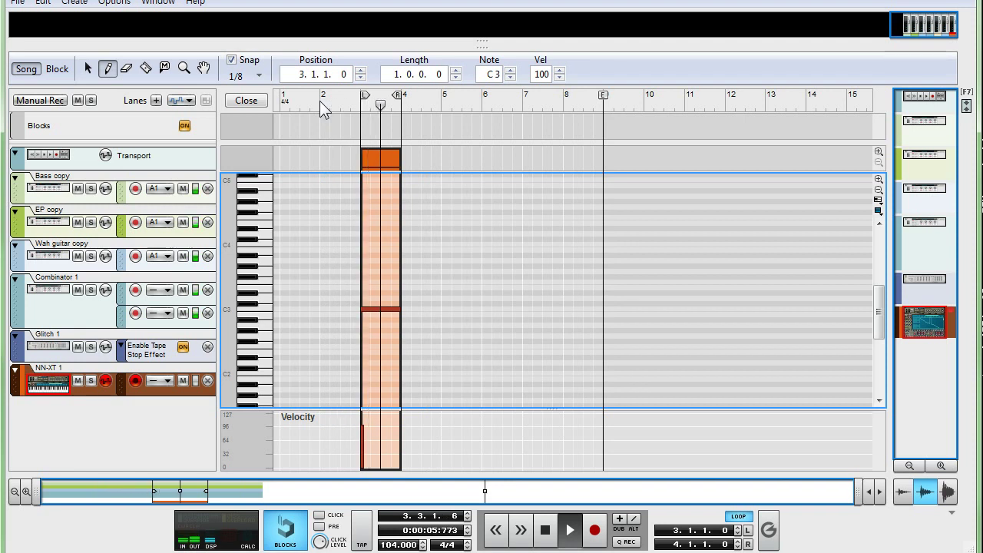
key(space)
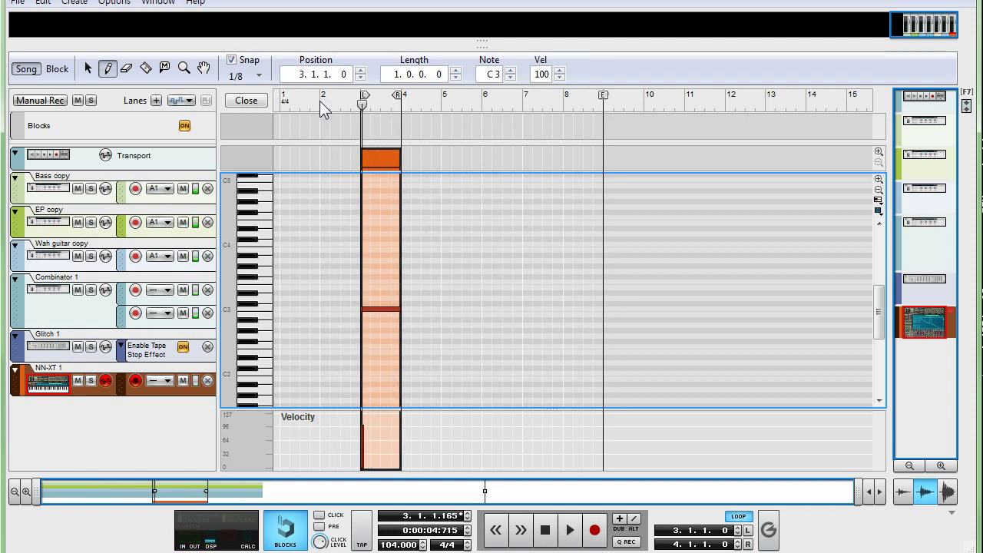
click(321, 102)
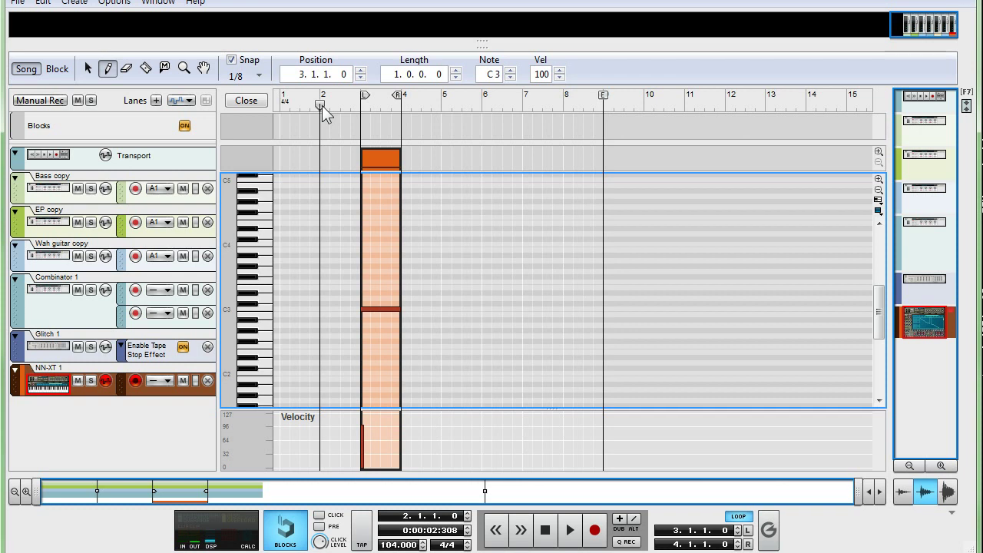
Return to the arrangement and split the Bass, EP, Wah guitar and both Combinator 1 clips at bars 3 and 4.
key(ctrl+e)
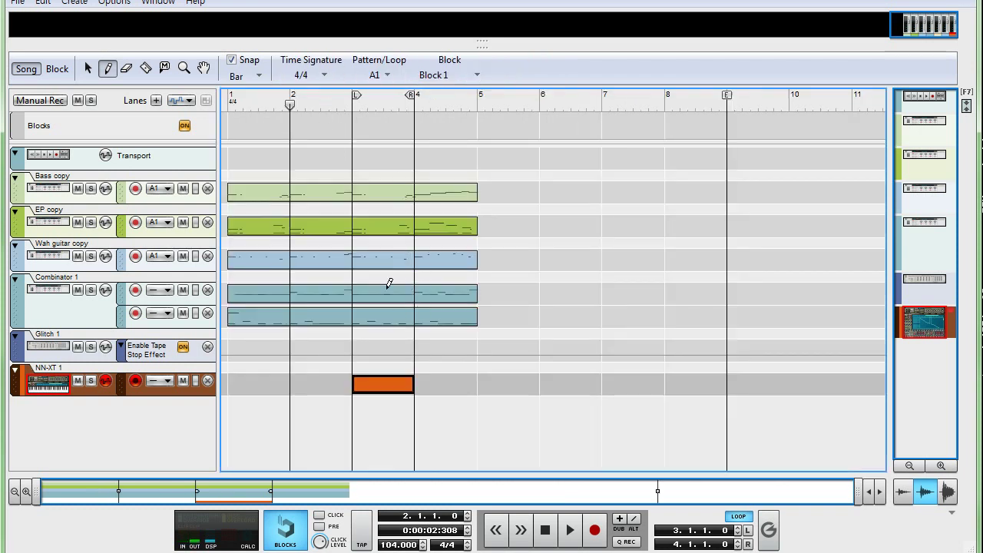
key(r)
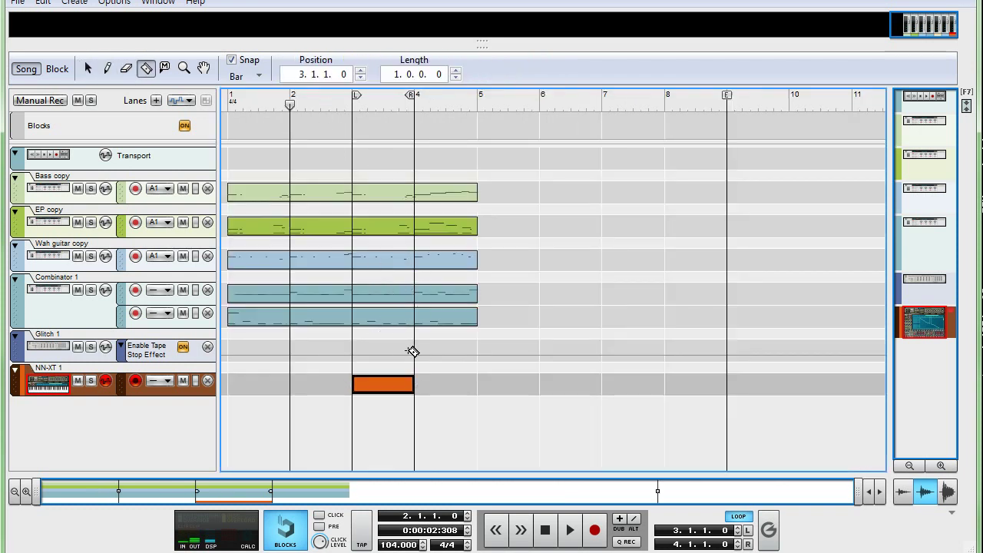
drag(419, 350, 358, 176)
Mute the bar 3 clips of the Bass, EP, Wah guitar and both Combinator 1 lanes.
key(t)
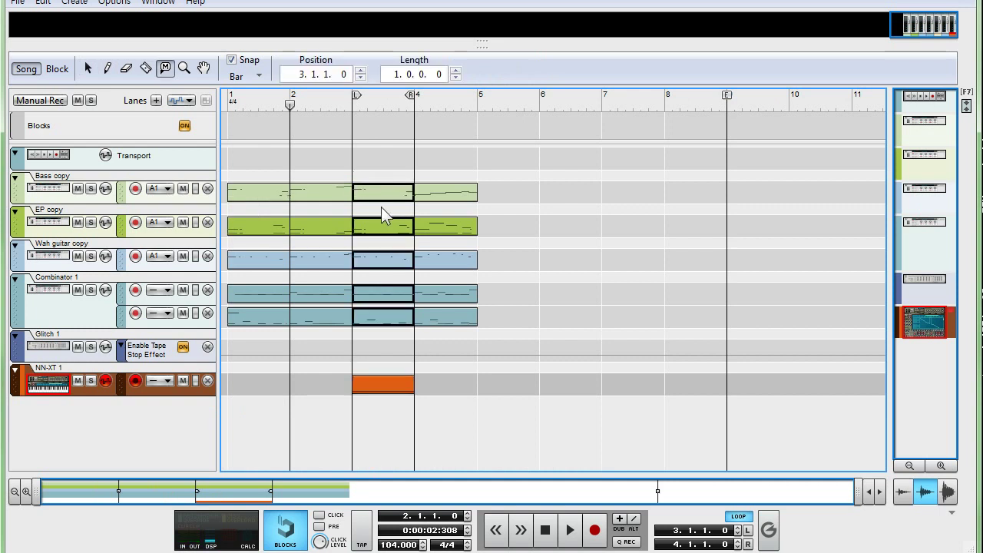
click(390, 188)
click(390, 224)
click(394, 253)
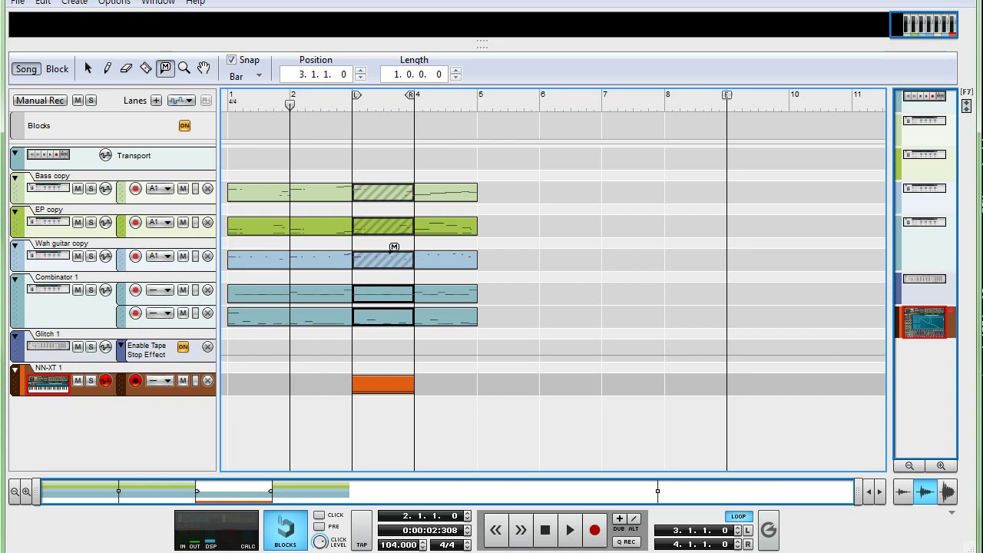
click(395, 294)
click(394, 316)
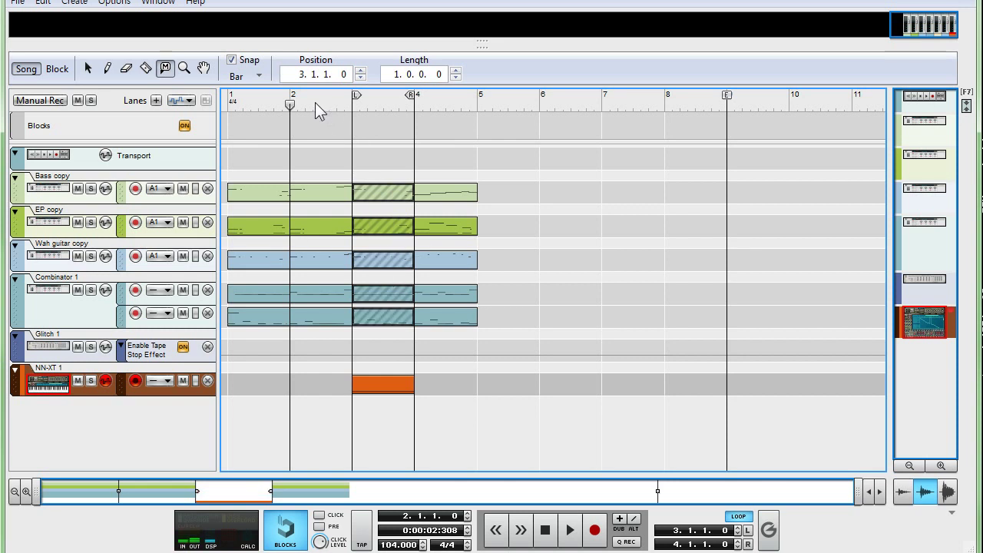
Play the song from bar 2 and adjust the NN-XT's amp envelope level by ear.
key(space)
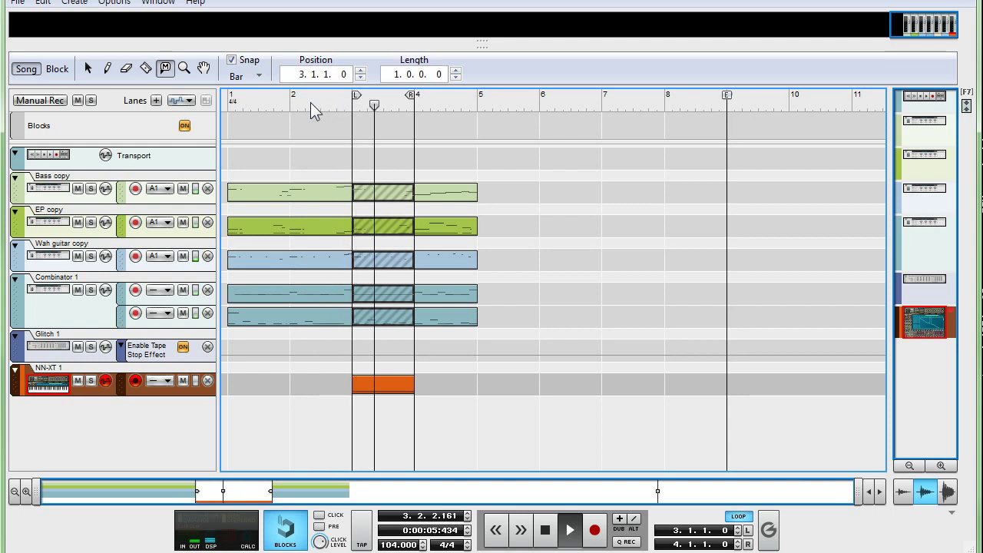
key(space)
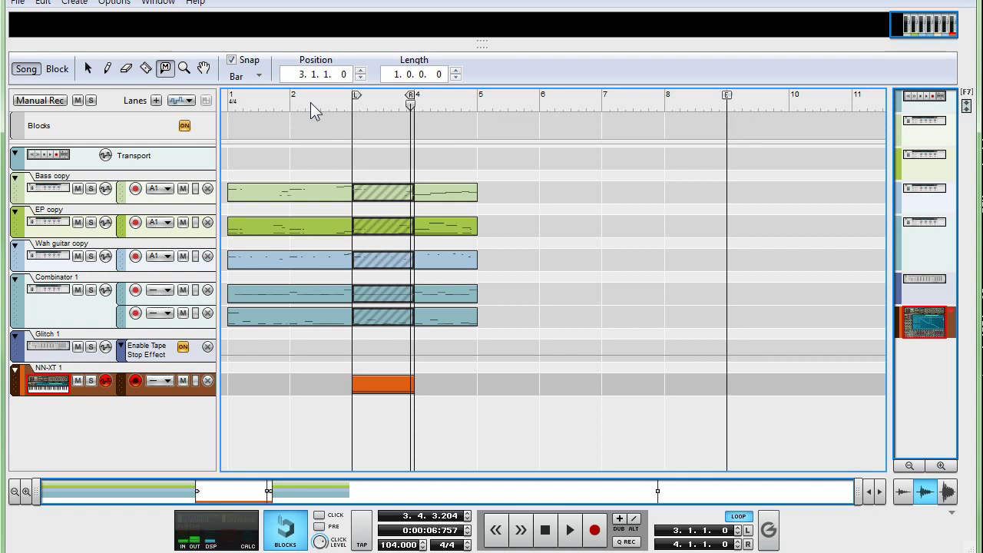
key(F6)
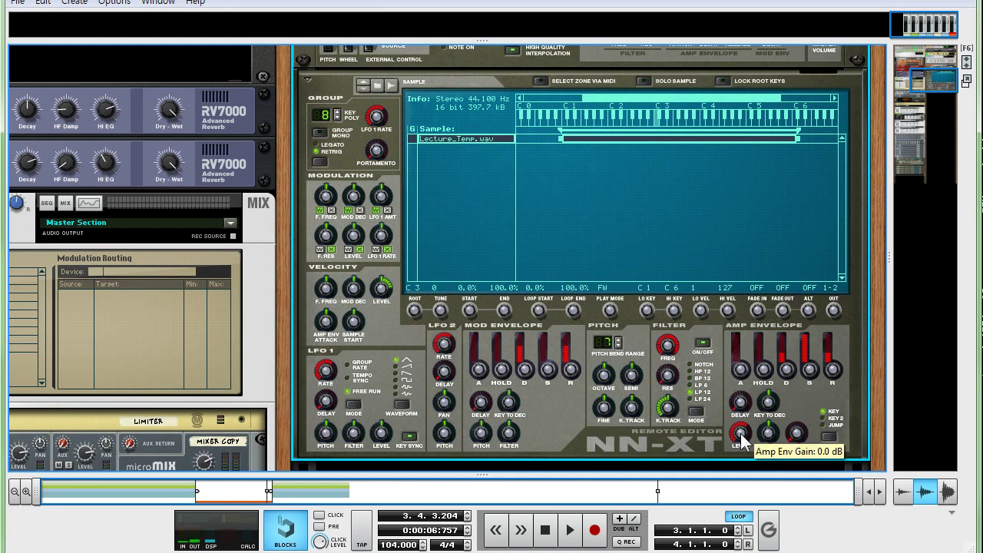
drag(740, 433, 741, 399)
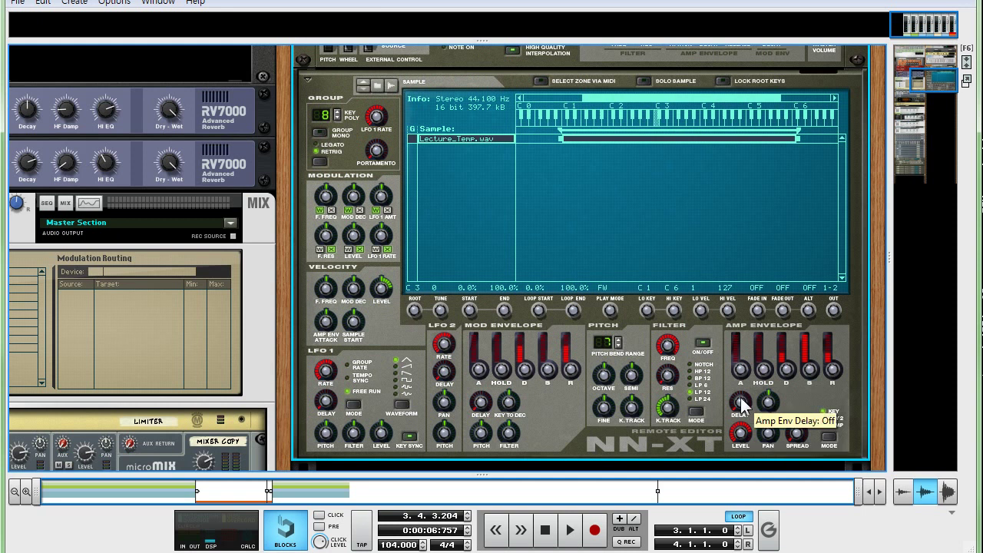
Play the song from bar 3 in the sequencer to check the volume of the sample.
key(F7)
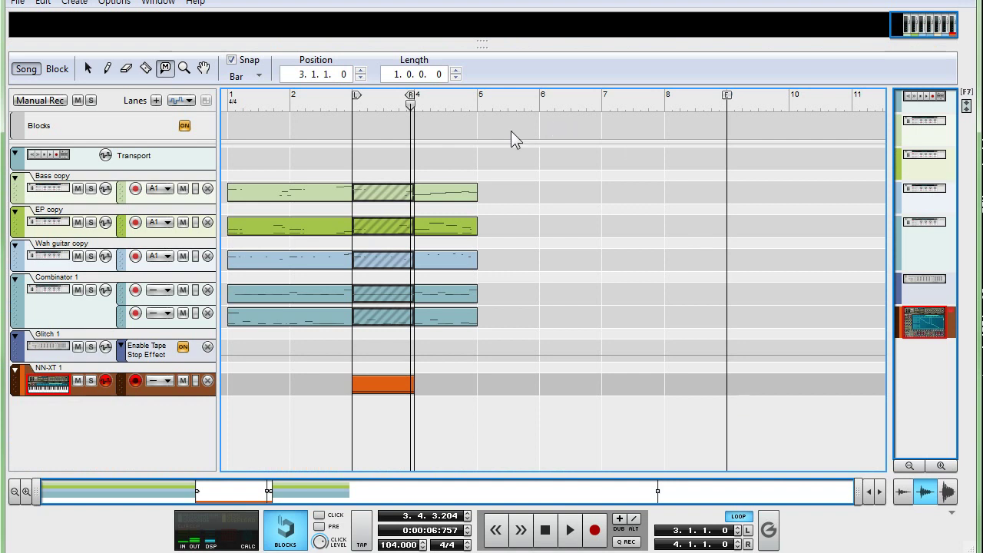
click(338, 108)
key(space)
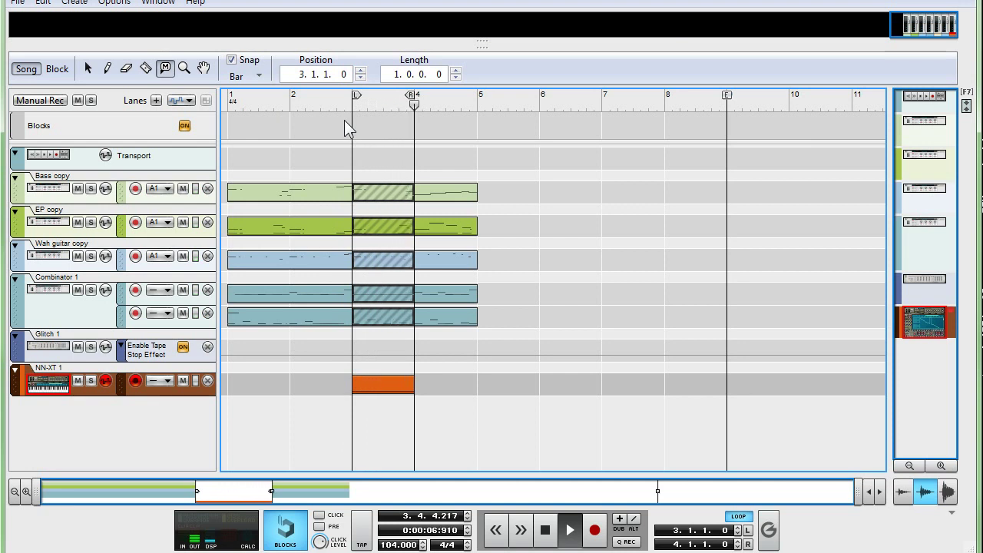
key(space)
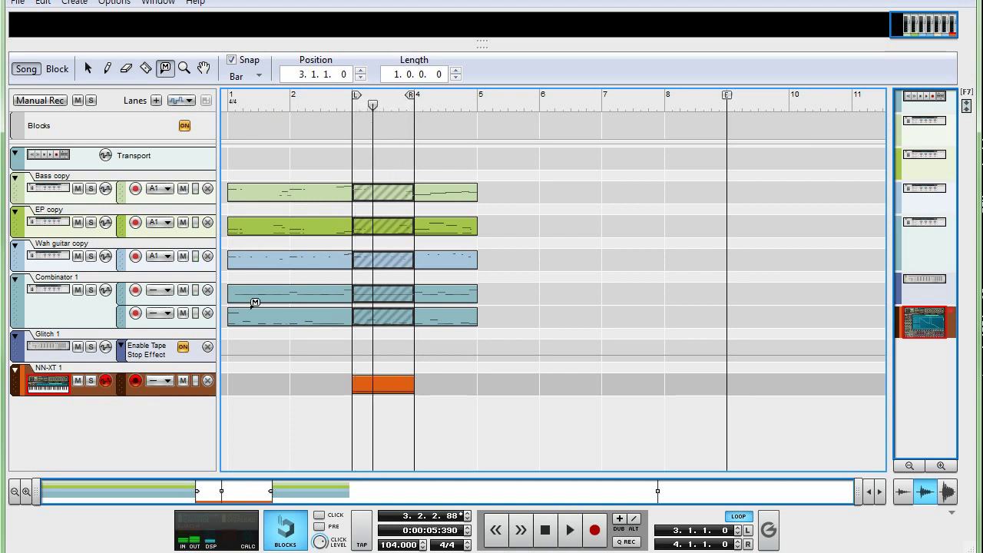
Set the loop range from bar 1 to bar 5.
ctrl+click(230, 101)
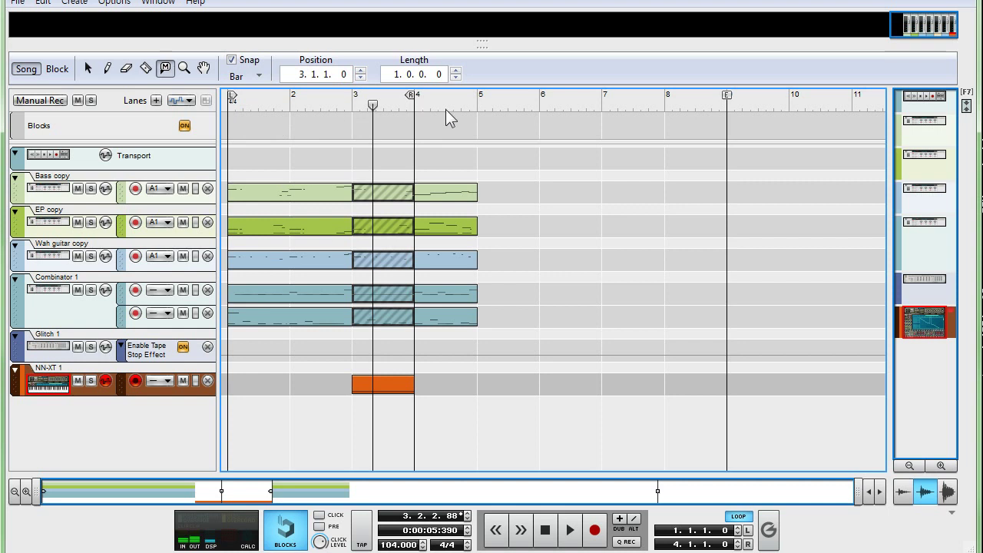
alt+click(477, 102)
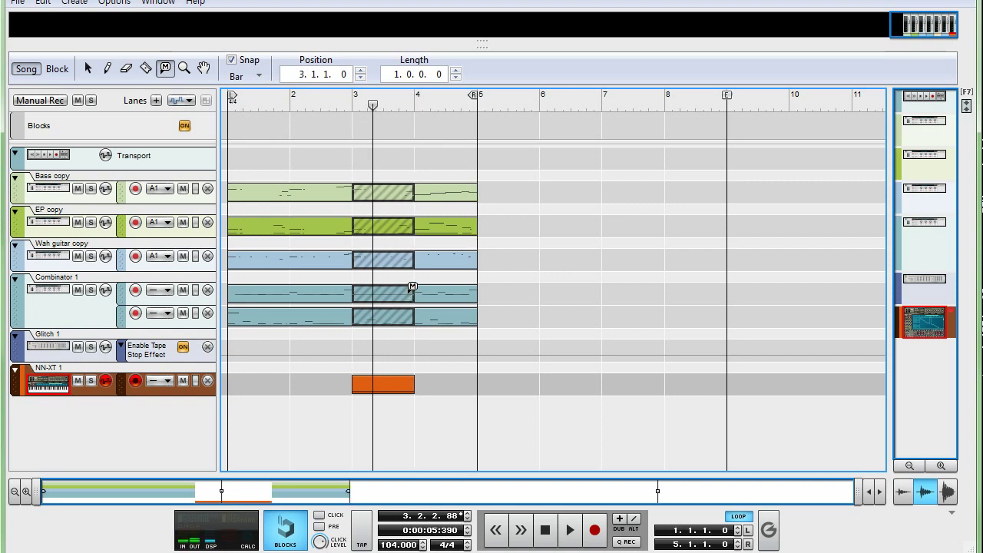
Fine-tune the NN-XT's amp envelope level and play the song from bar 1 to compare it with the original tracks.
key(F6)
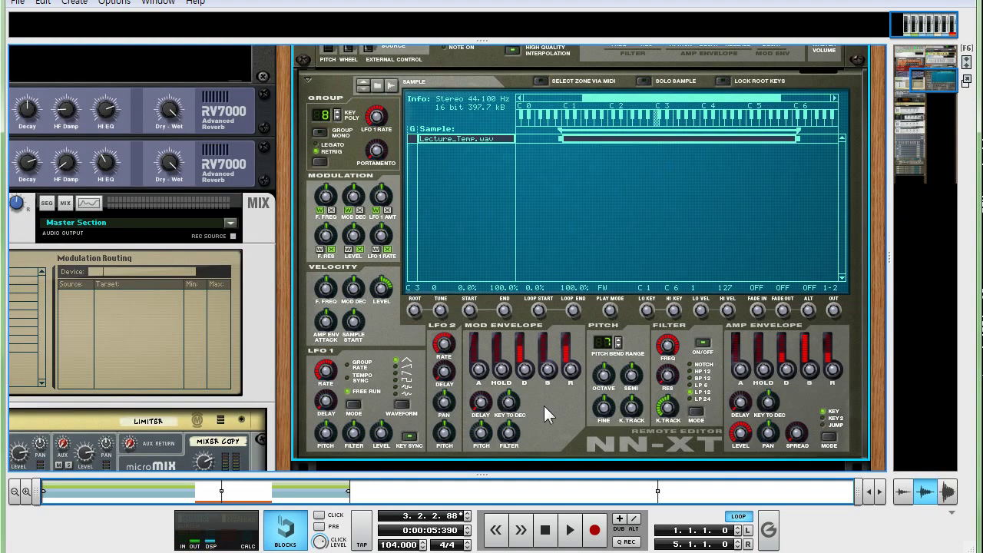
drag(743, 435, 742, 426)
key(F7)
key(KP_7)
key(space)
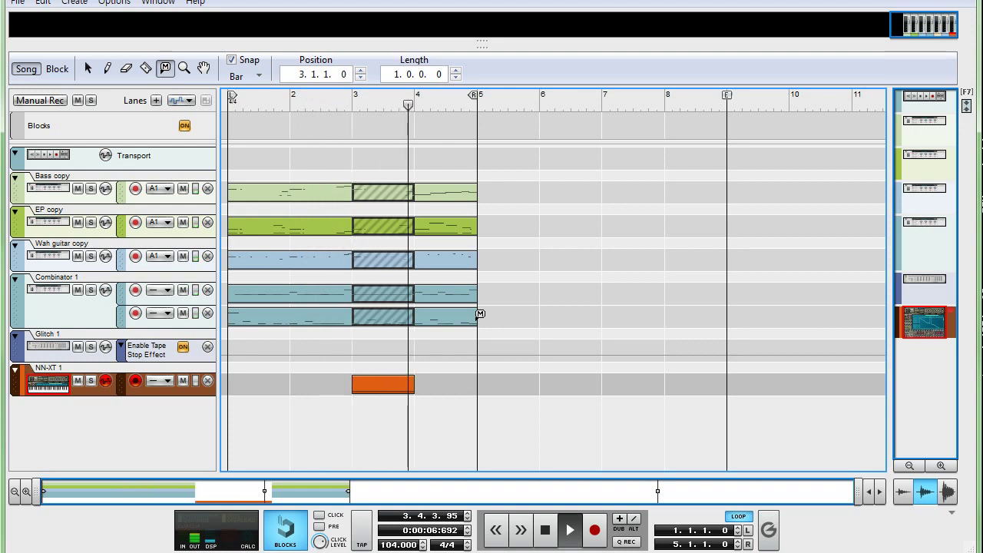
key(space)
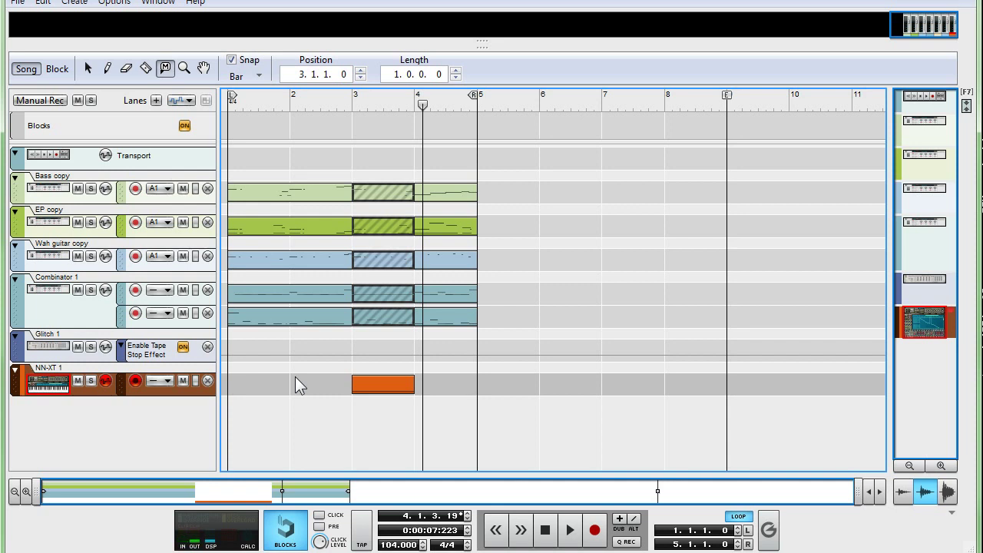
Deselect the muted clips and add a Pitch Bend automation lane to the NN-XT 1 track.
click(396, 379)
click(395, 379)
key(q)
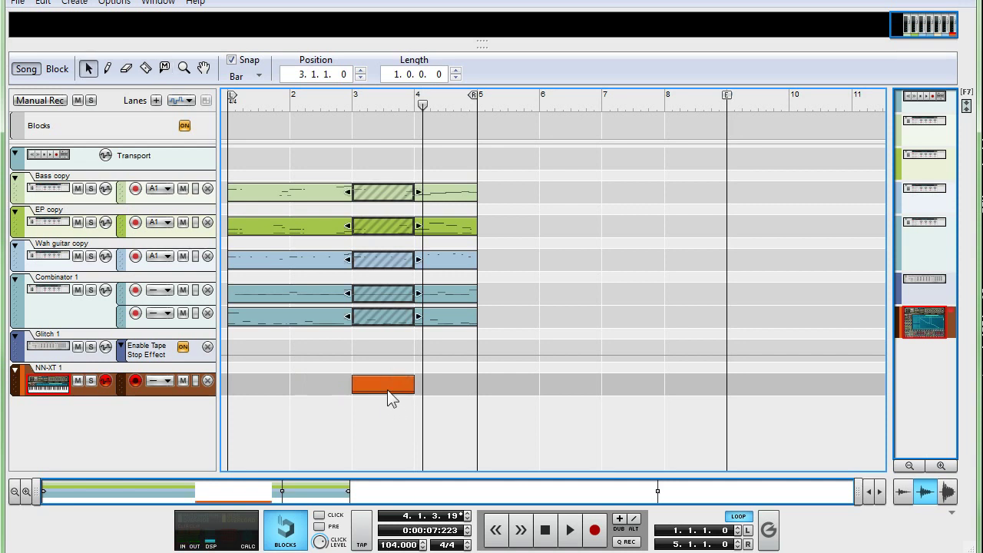
click(378, 408)
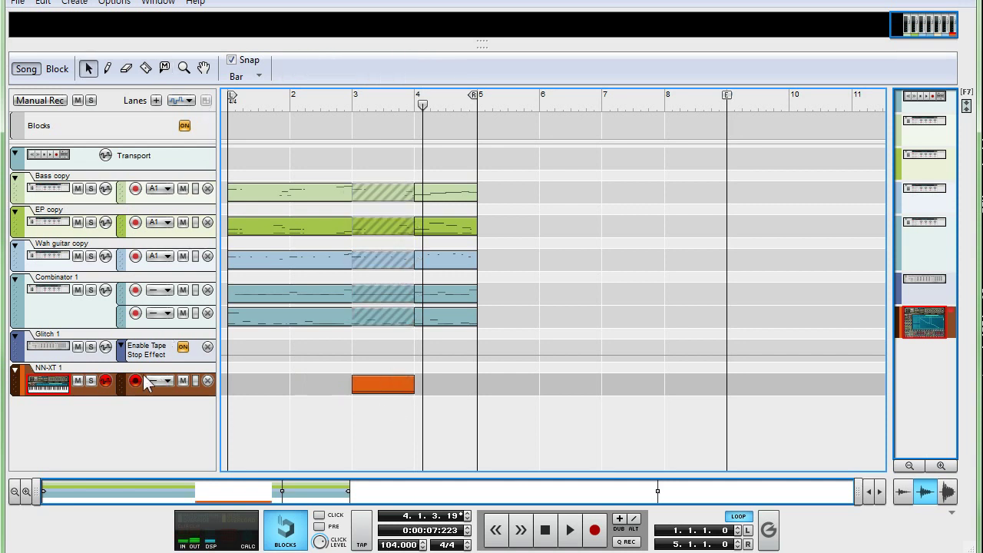
click(105, 380)
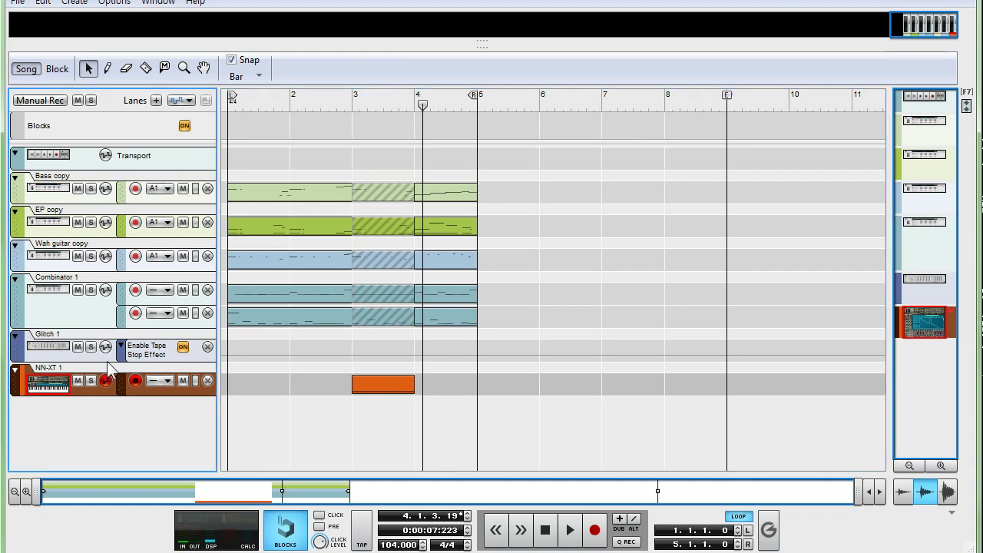
click(184, 101)
mouse_move(207, 117)
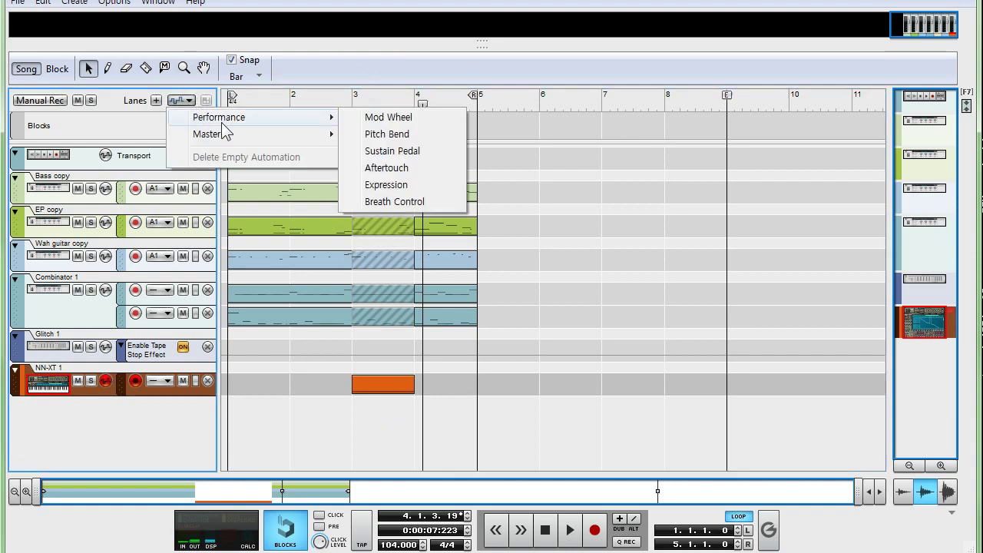
click(412, 135)
Draw a one-bar automation clip at bar 3 on the Pitch Bend lane and open it for editing.
key(p)
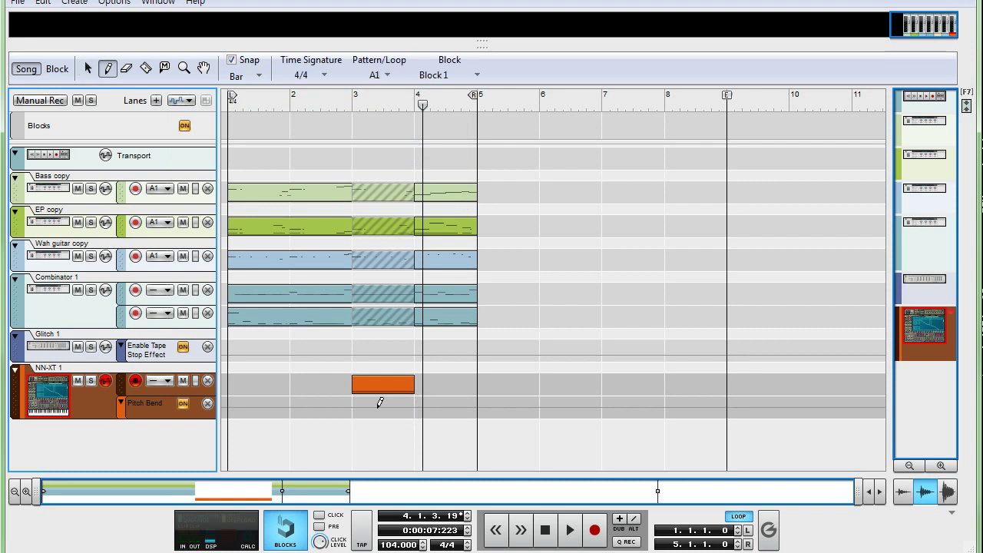
click(371, 401)
key(q)
click(375, 409)
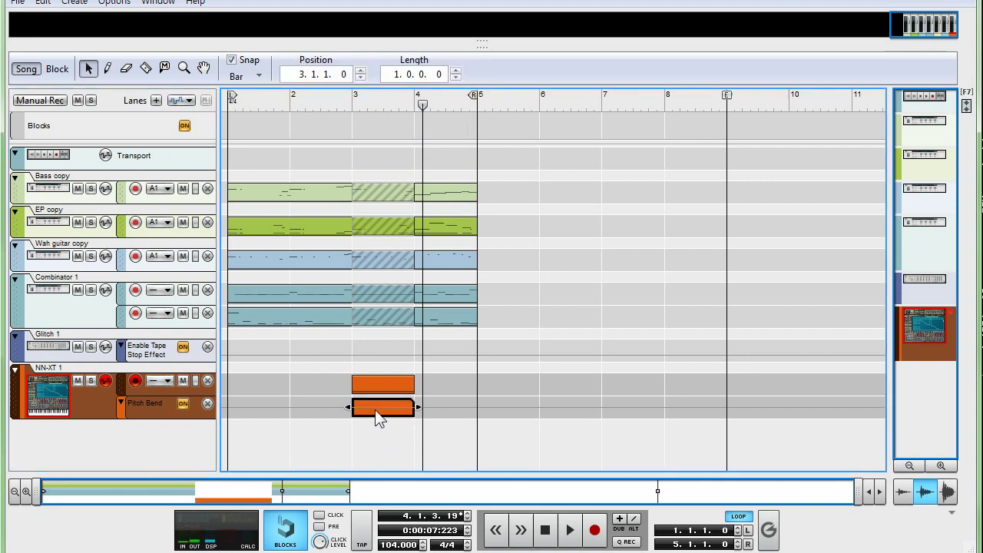
double_click(375, 409)
Draw a falling pitch bend line from near the centre at bar 3 to -8192 at bar 4, and trim the clip to one bar.
key(p)
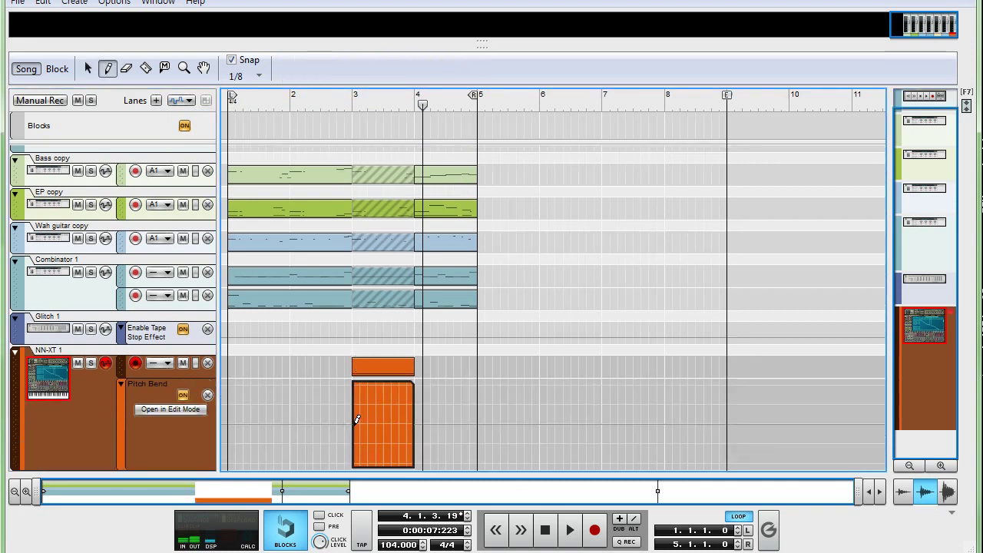
click(352, 423)
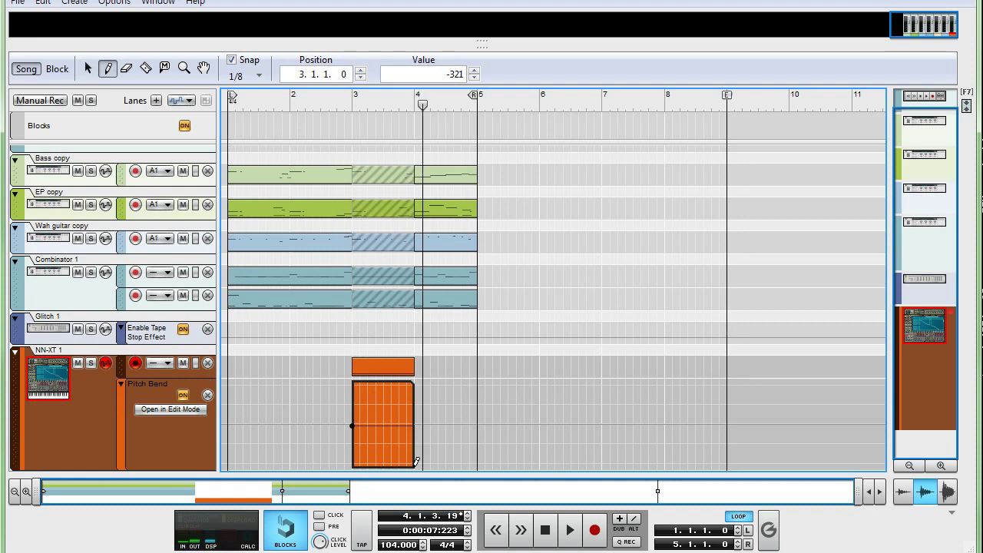
click(415, 461)
key(q)
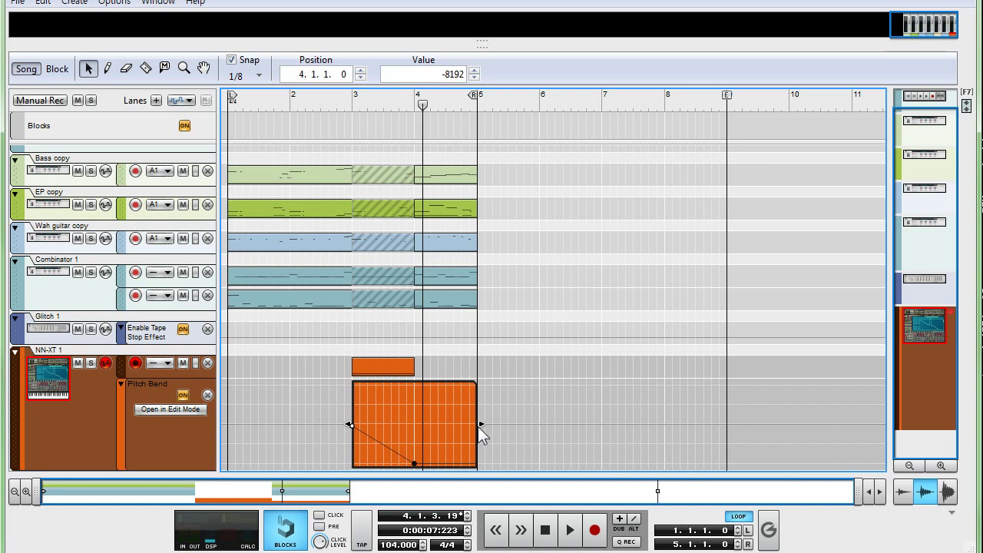
drag(481, 424, 418, 424)
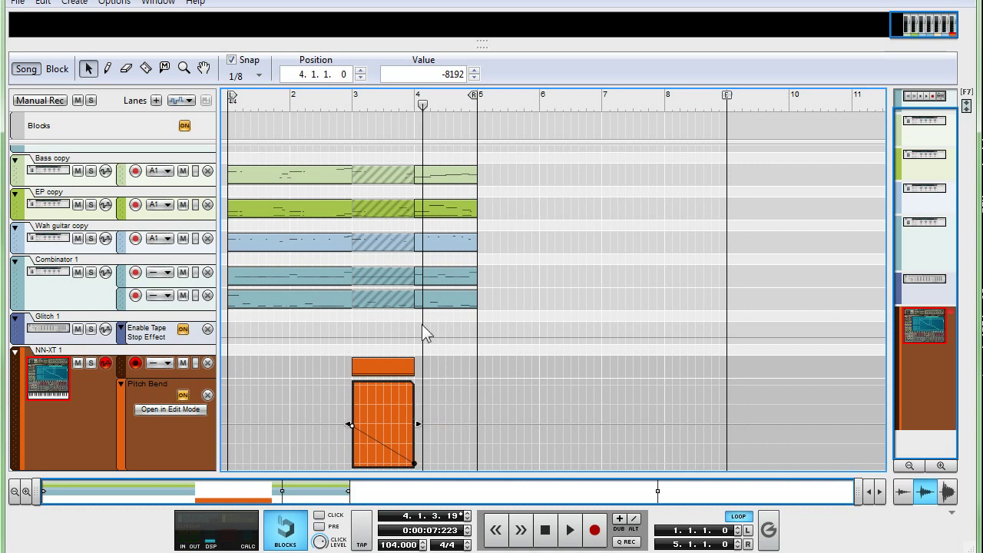
Set the value of the pitch bend point at bar 3 to 0.
click(352, 424)
click(474, 75)
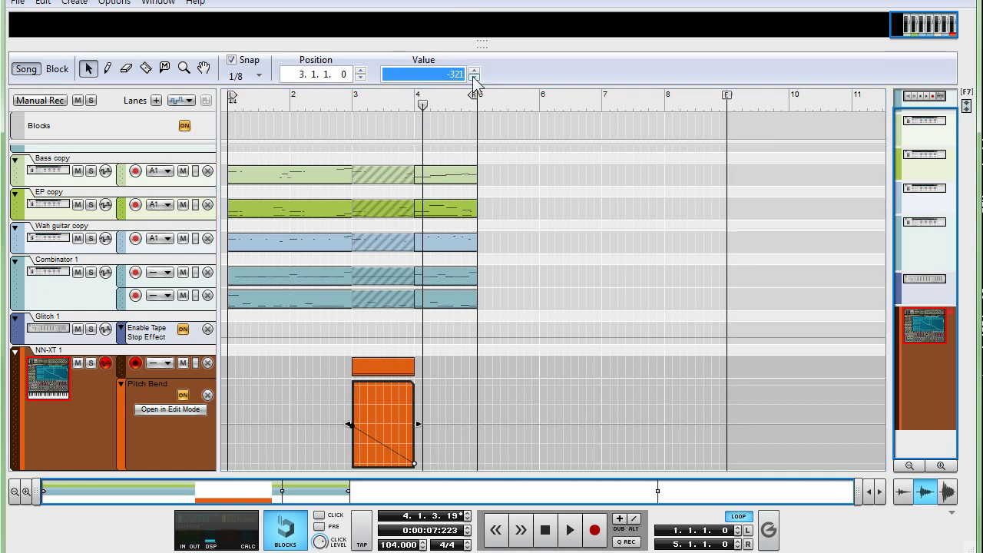
text(0)
key(Return)
click(459, 398)
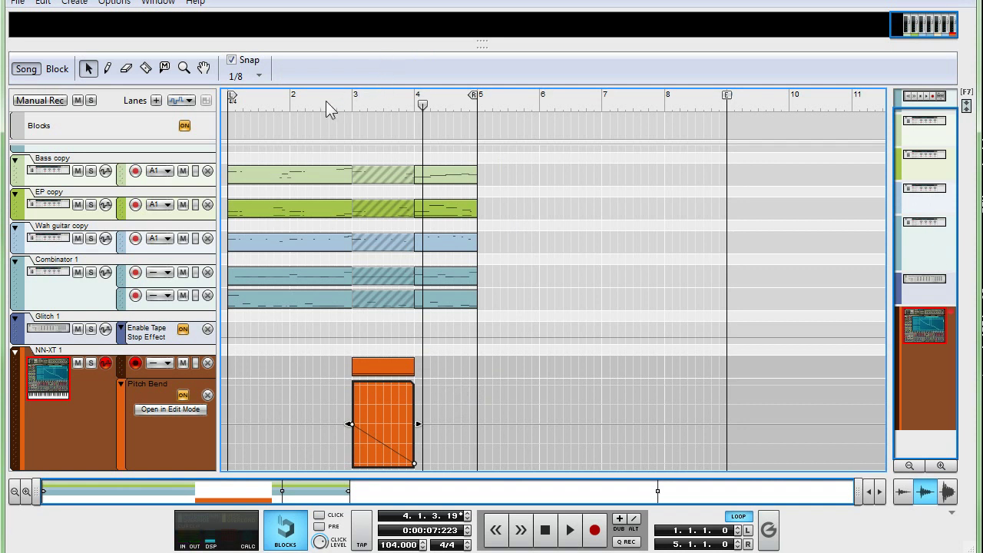
Play the song from about bar 2 through the pitch bend section in bar 3 to audition the effect.
click(291, 103)
key(space)
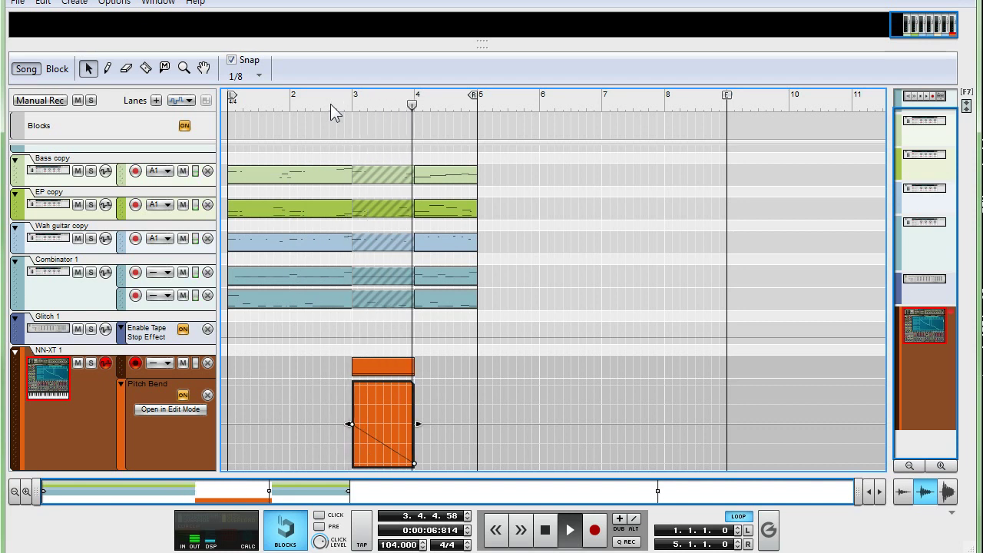
key(space)
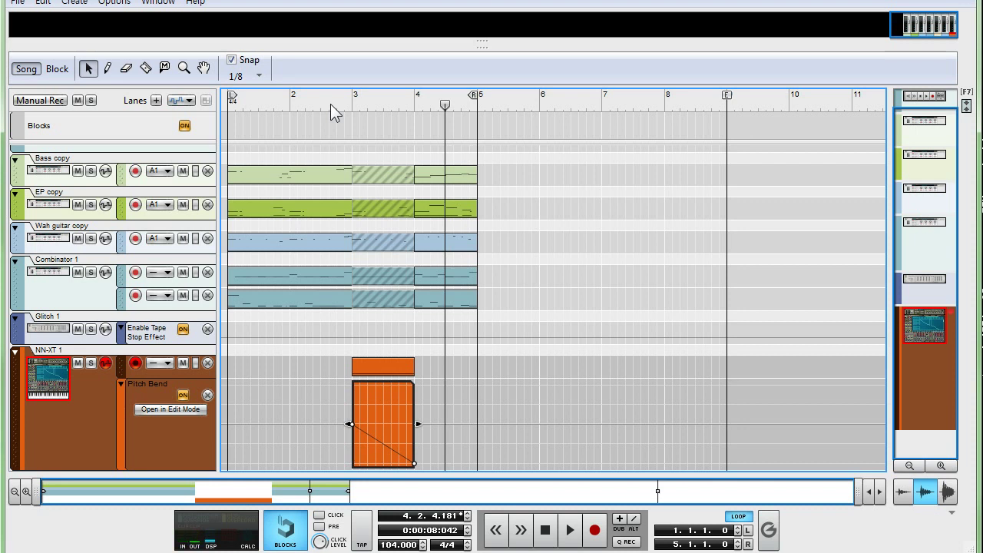
Raise the pitch bend range on the NN-XT, and return to the sequencer.
key(F5)
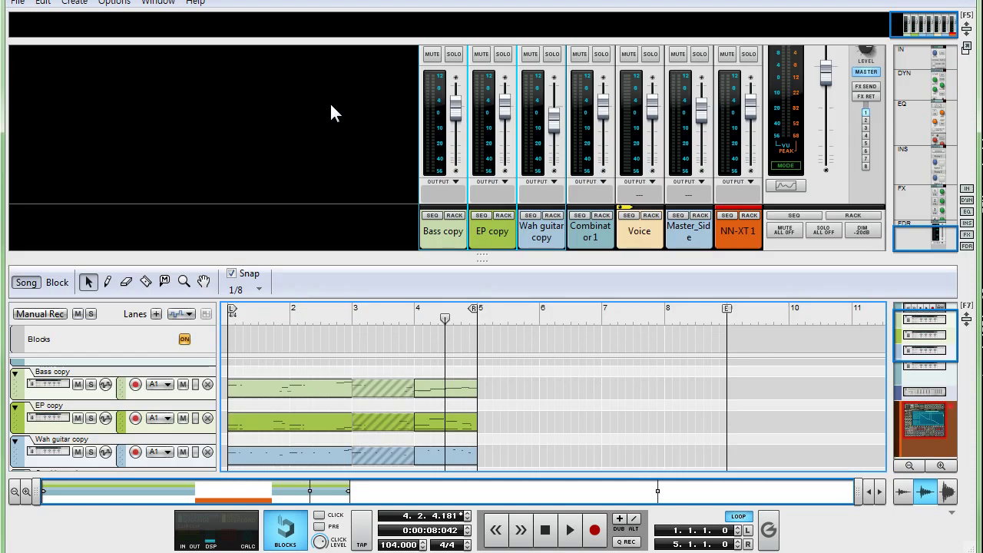
key(F6)
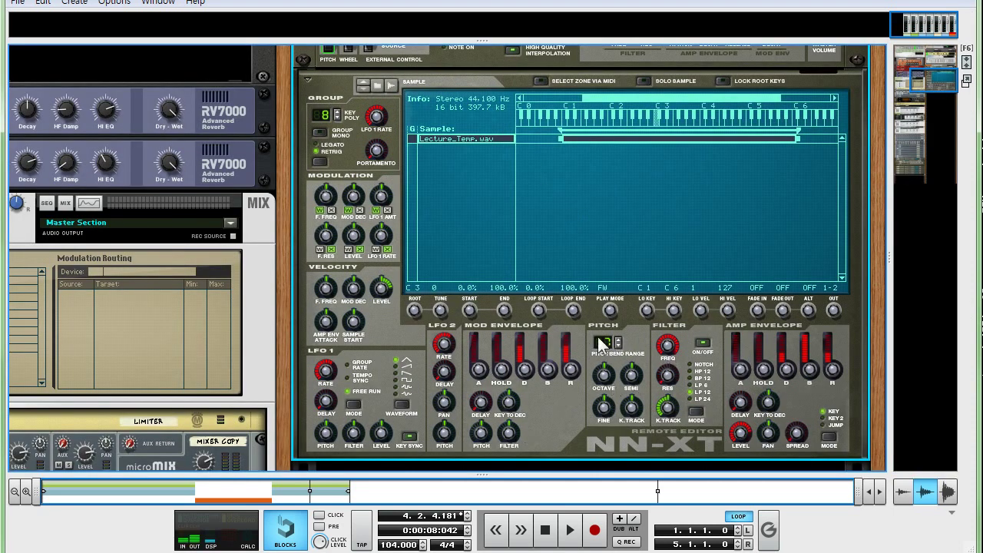
drag(605, 346, 566, 156)
key(F7)
Play through the bar 3 pitch drop twice, starting midway through bar 2 and from about bar 2, to audition the wider bend.
click(322, 100)
key(space)
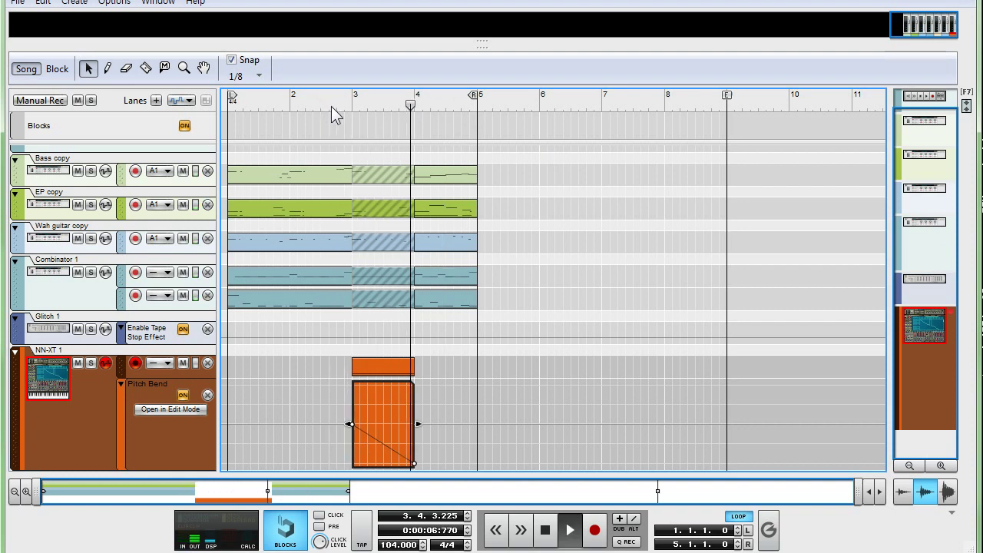
key(space)
click(287, 104)
key(space)
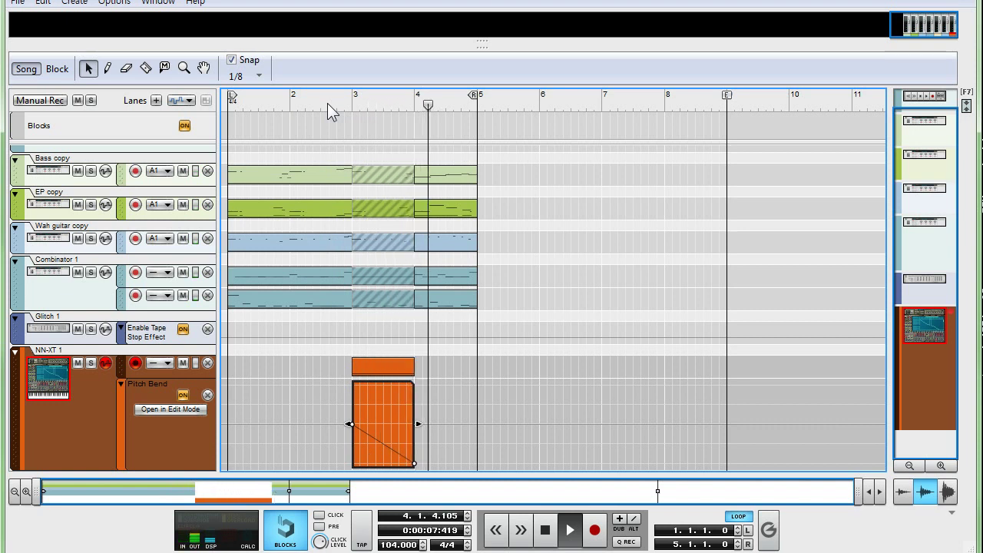
key(space)
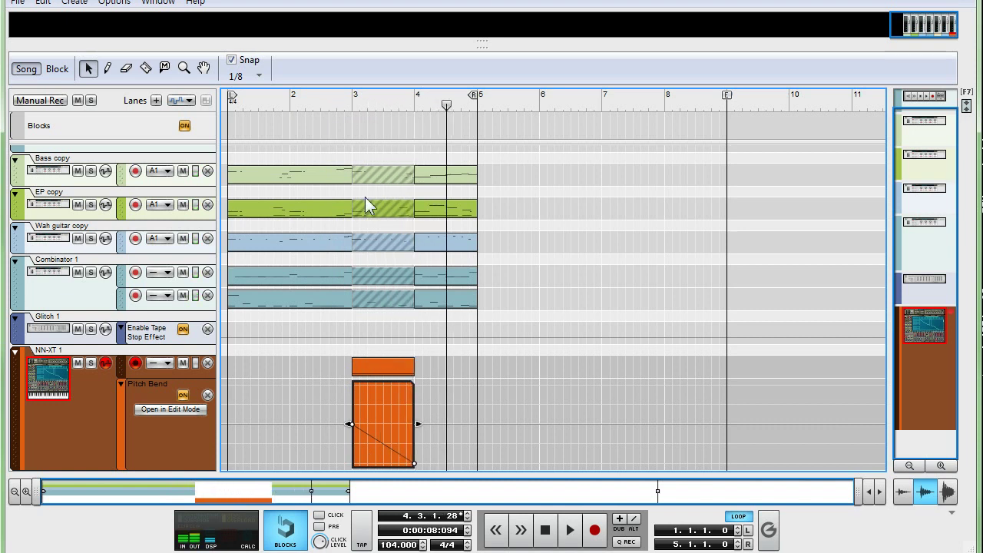
Select the NN-XT 1 note clip at bar 3 and set the snap value to 1/8.
double_click(393, 366)
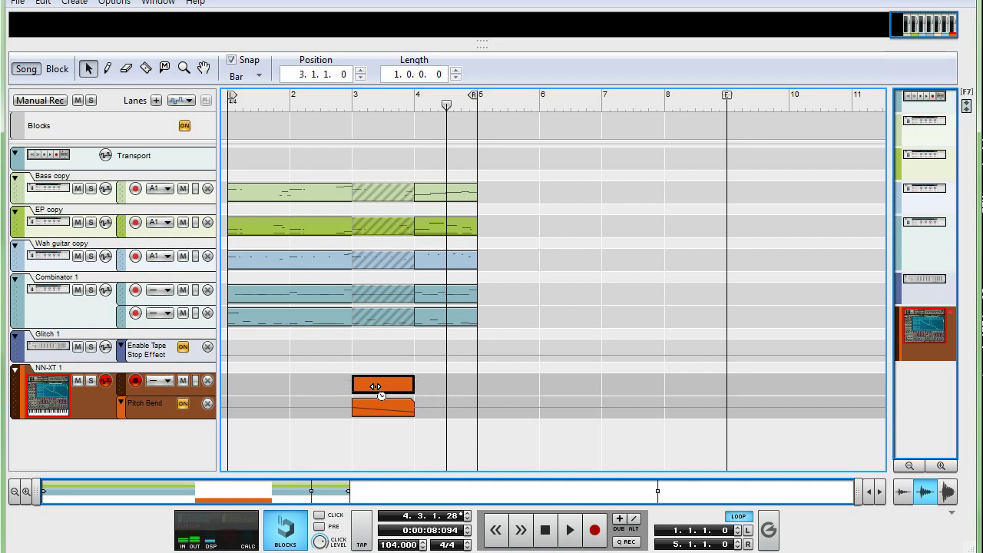
click(240, 76)
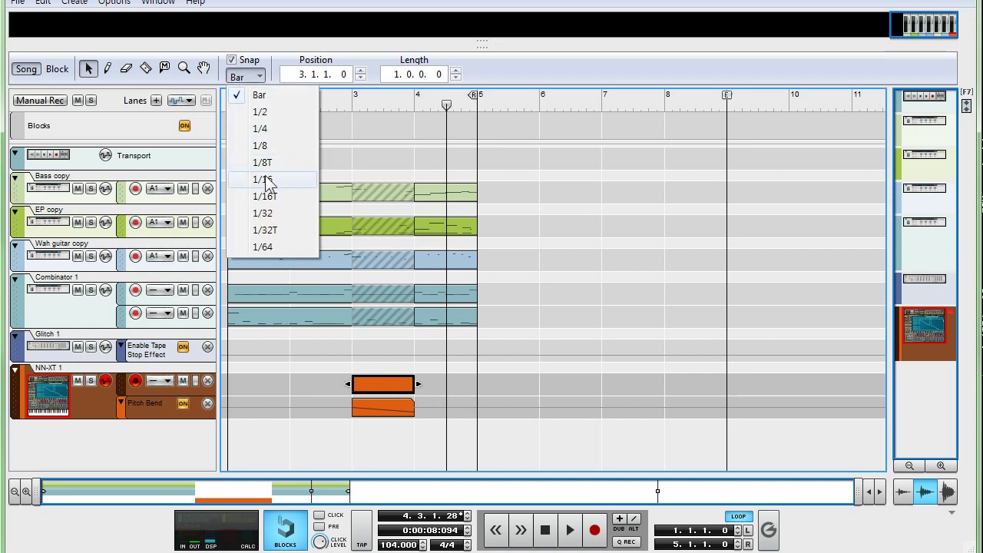
click(272, 146)
Try to shorten the NN-XT 1 note and Pitch Bend clips at bar 3 to one beat by resizing them.
drag(416, 383, 367, 411)
double_click(359, 407)
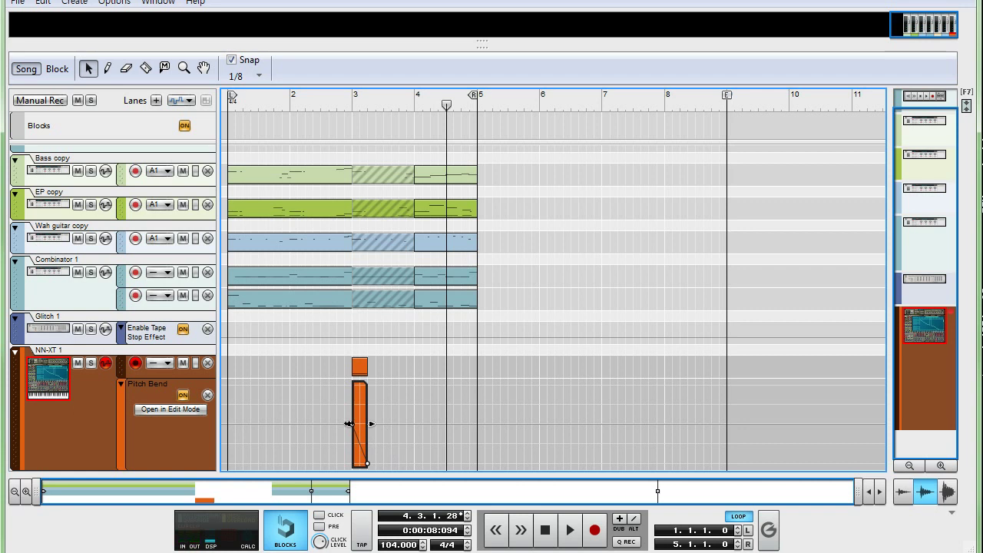
scroll(377, 437, up, 1)
scroll(377, 436, down, 1)
click(368, 433)
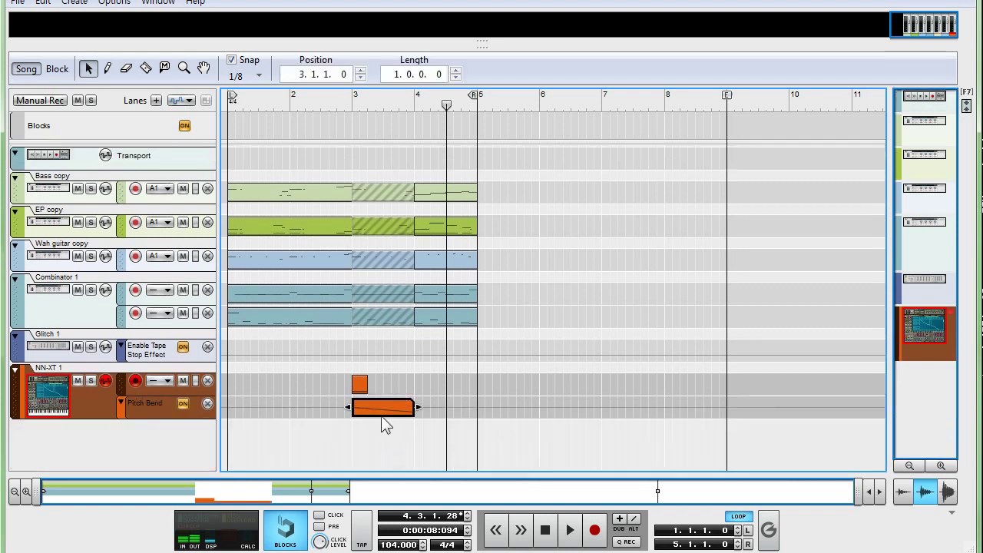
click(448, 383)
right_click(439, 415)
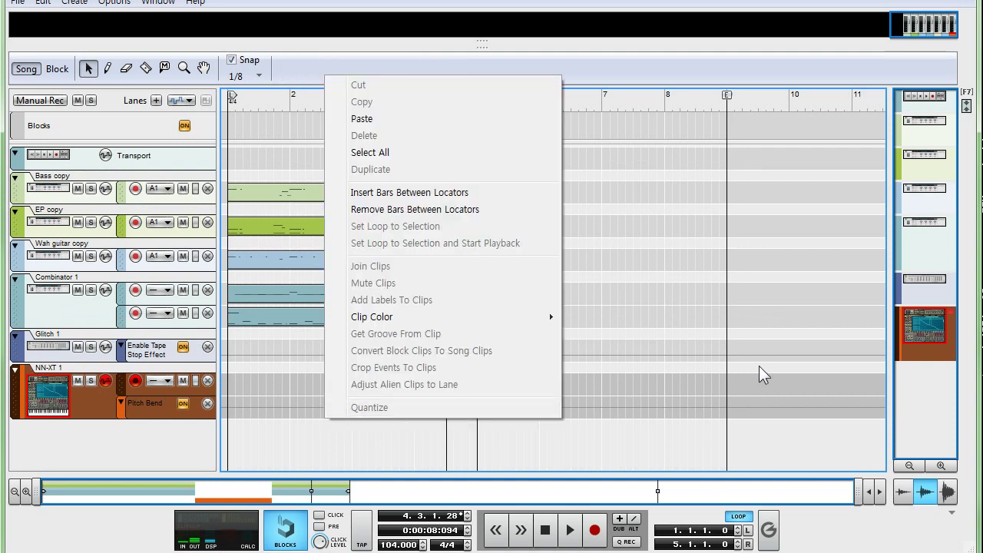
click(575, 371)
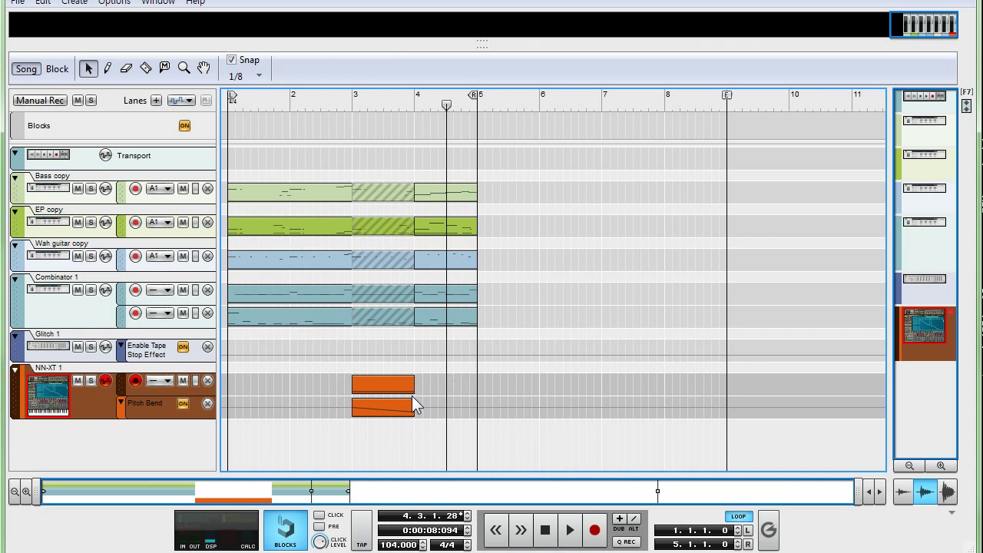
Select both the NN-XT 1 note clip and Pitch Bend clip at bar 3 and scale them to double tempo.
key(F8)
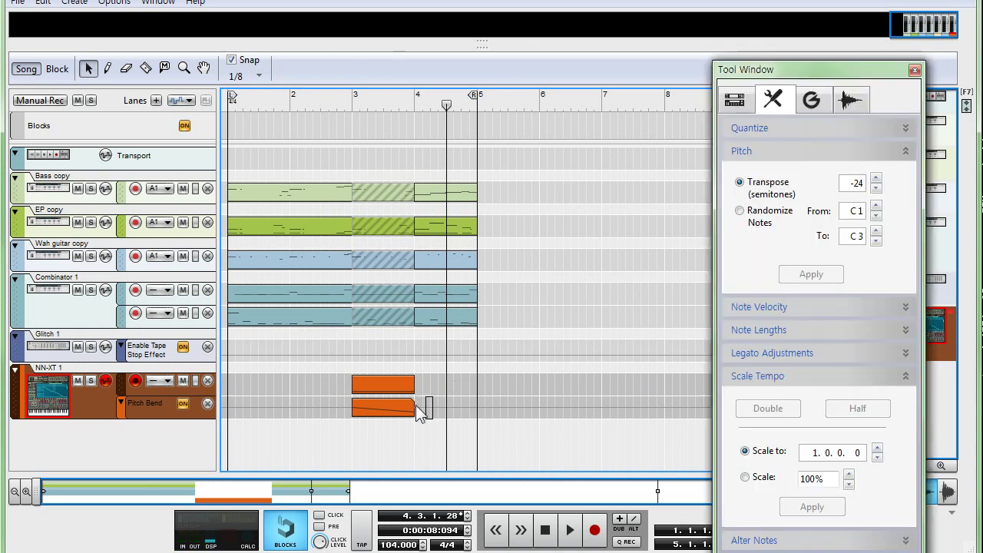
drag(417, 407, 349, 378)
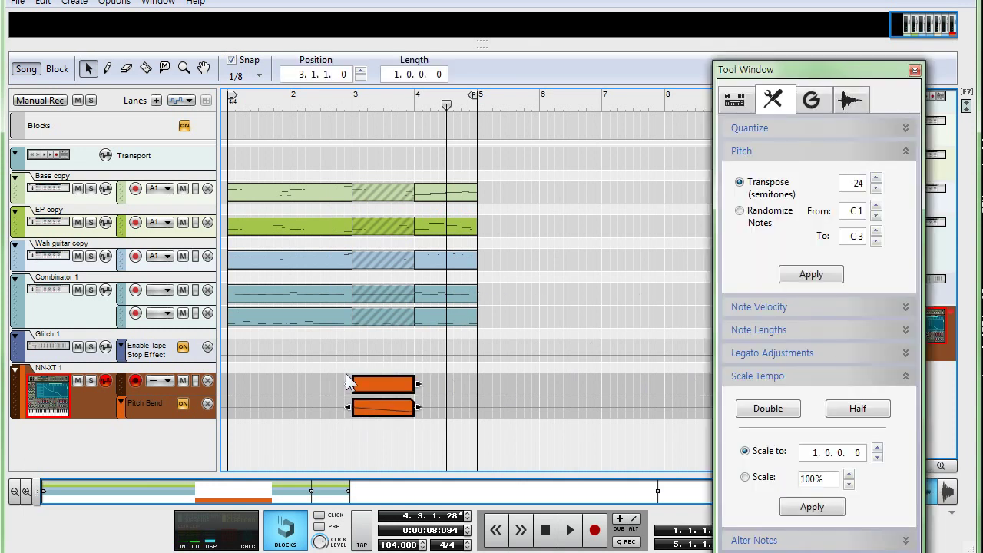
click(771, 408)
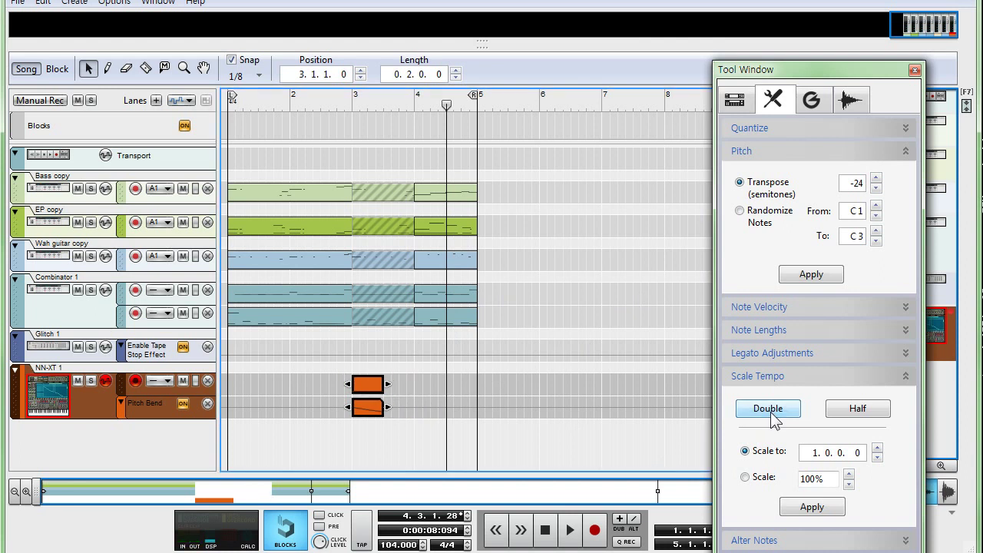
Play from early in bar 2 through bar 3 to audition the half-bar tape stop.
click(328, 99)
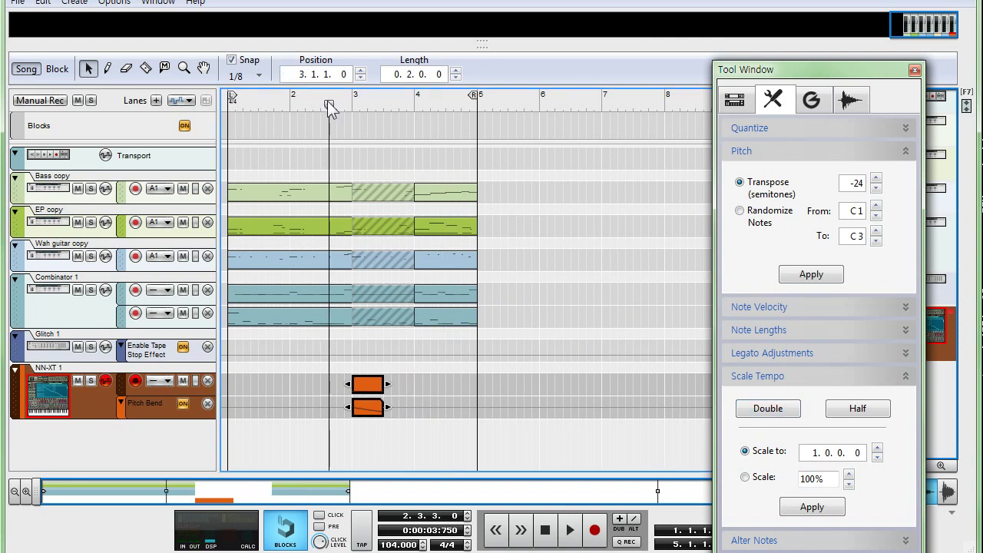
click(304, 103)
key(space)
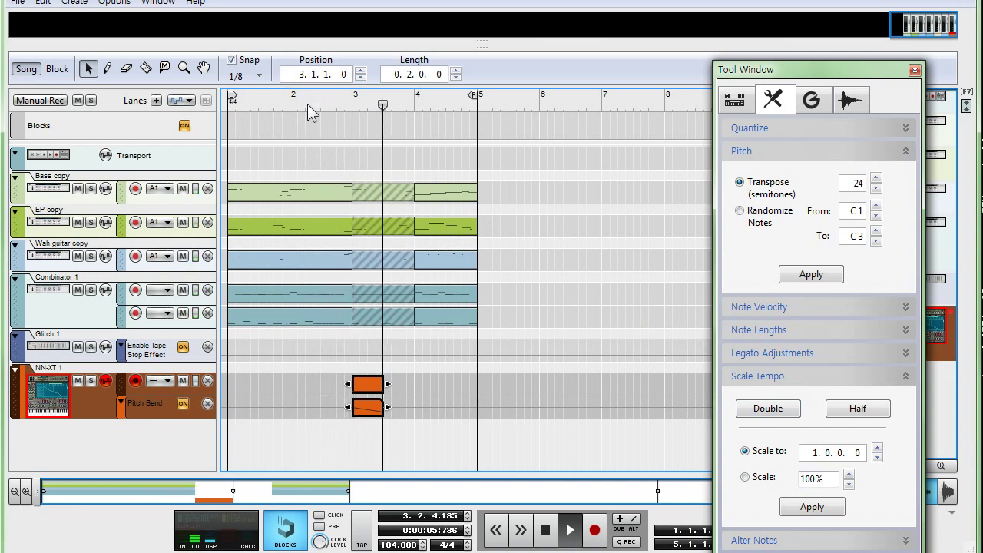
key(space)
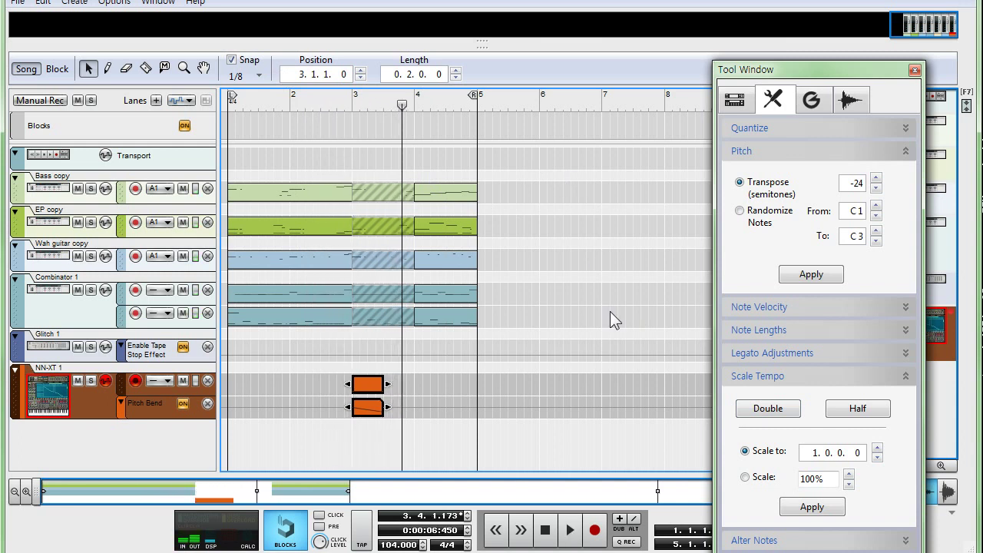
Scale both NN-XT 1 clips to double tempo again so they last one beat, and audition them from about bar 2.
click(769, 413)
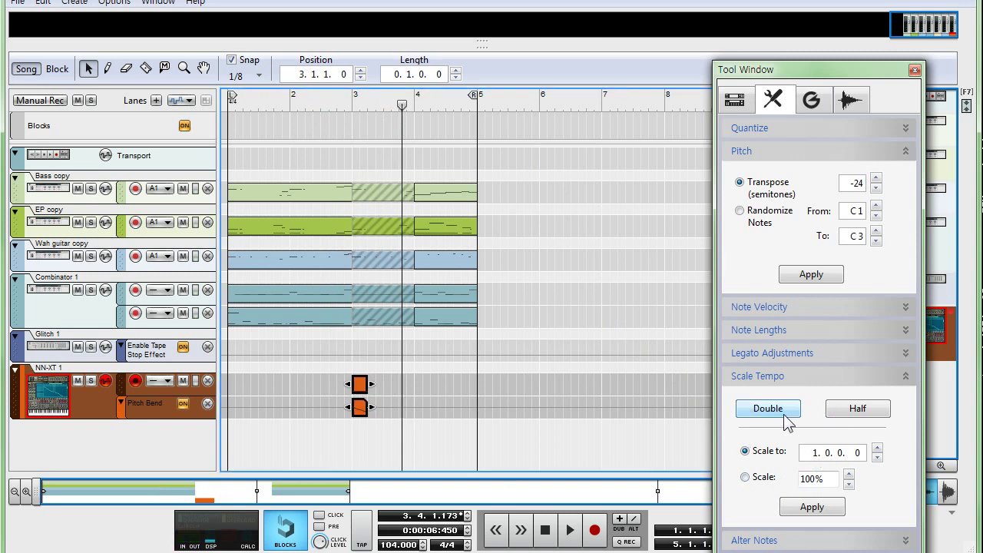
click(299, 106)
key(space)
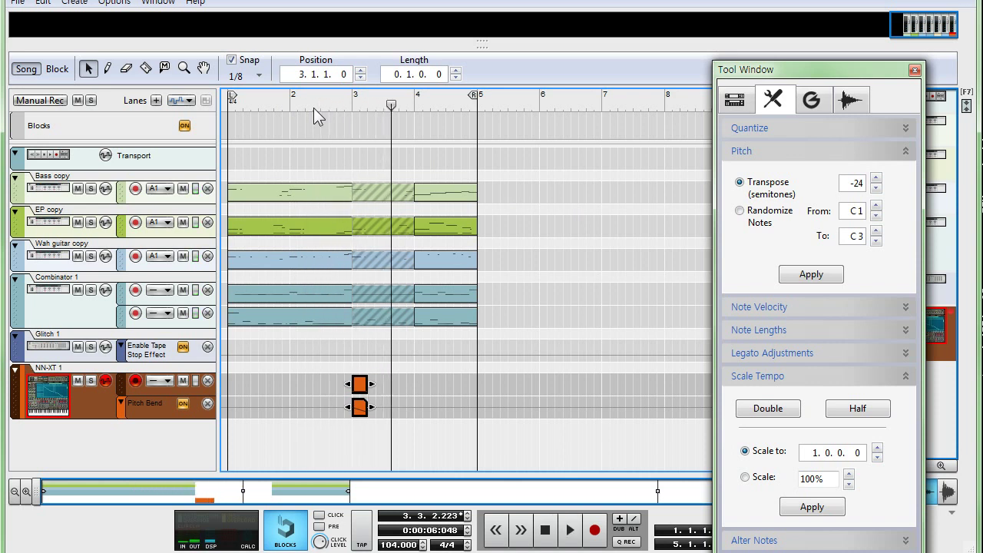
click(914, 70)
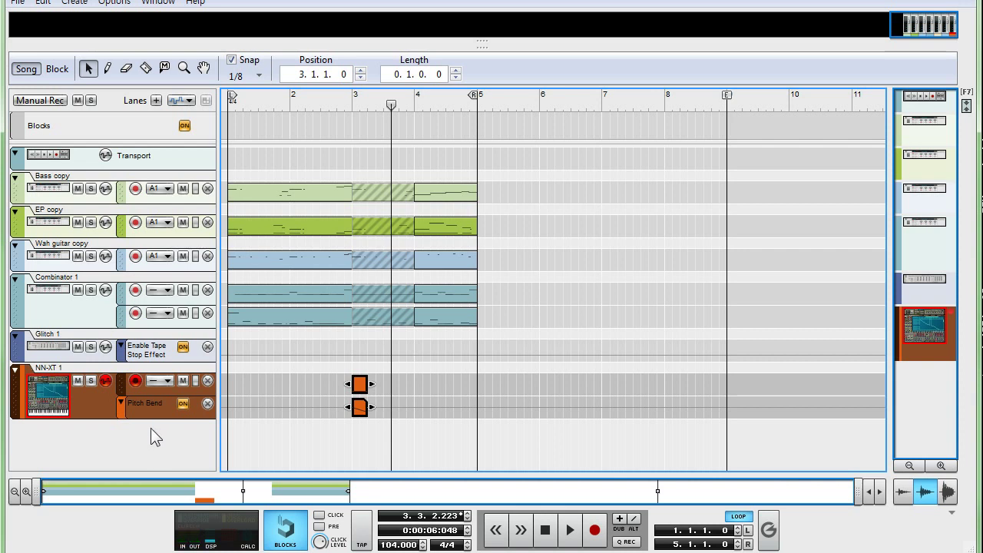
Add a Level automation lane for the NN-XT 1 mixer channel and show it in the sequencer.
key(F5)
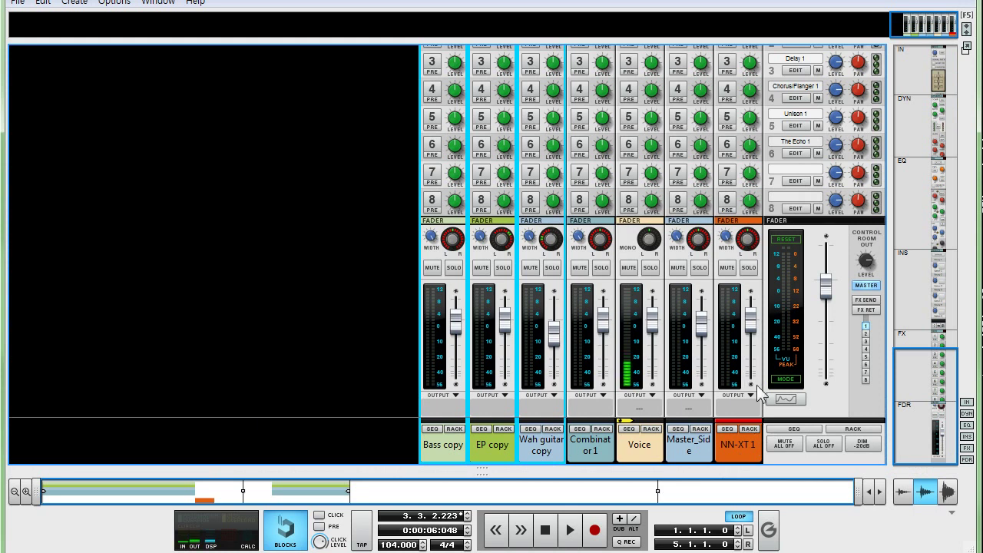
click(752, 325)
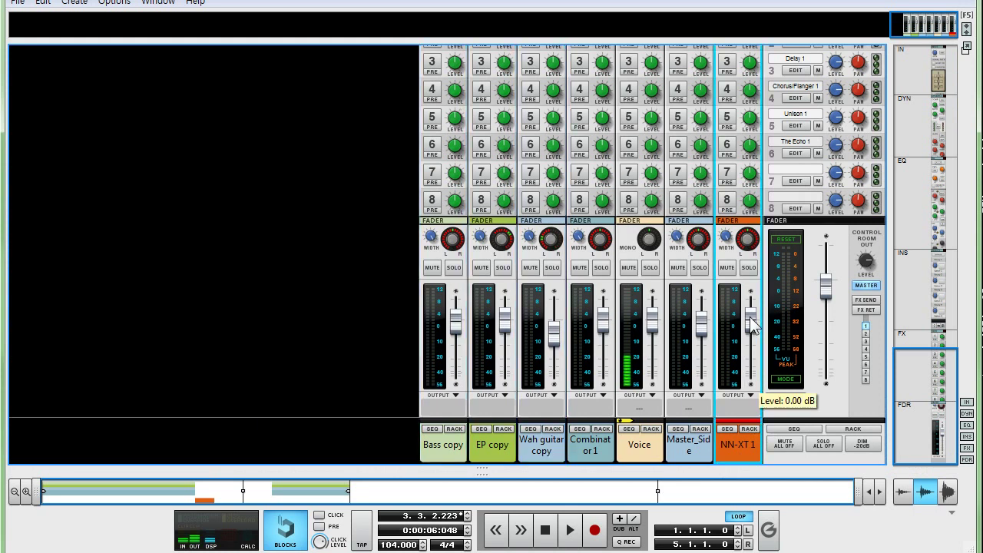
key(F7)
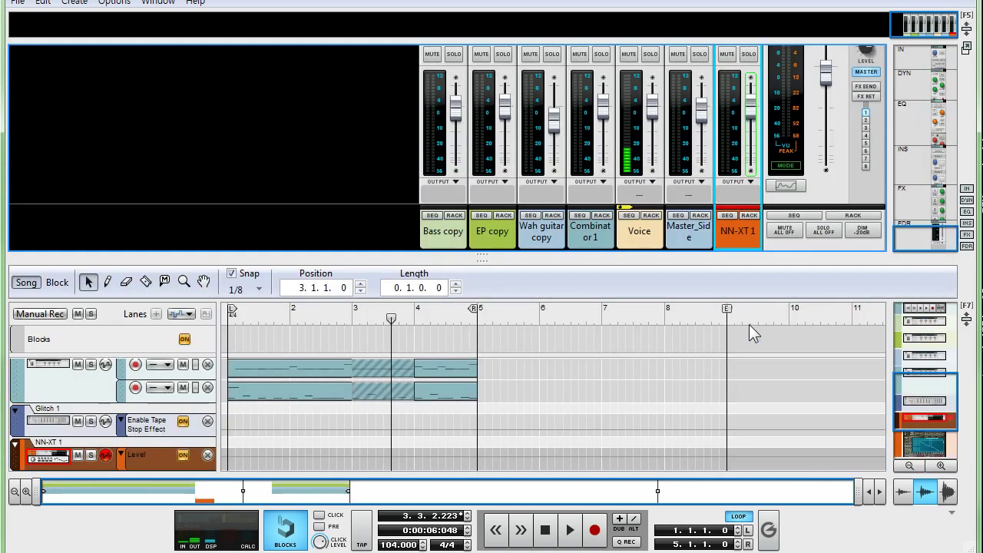
key(F5)
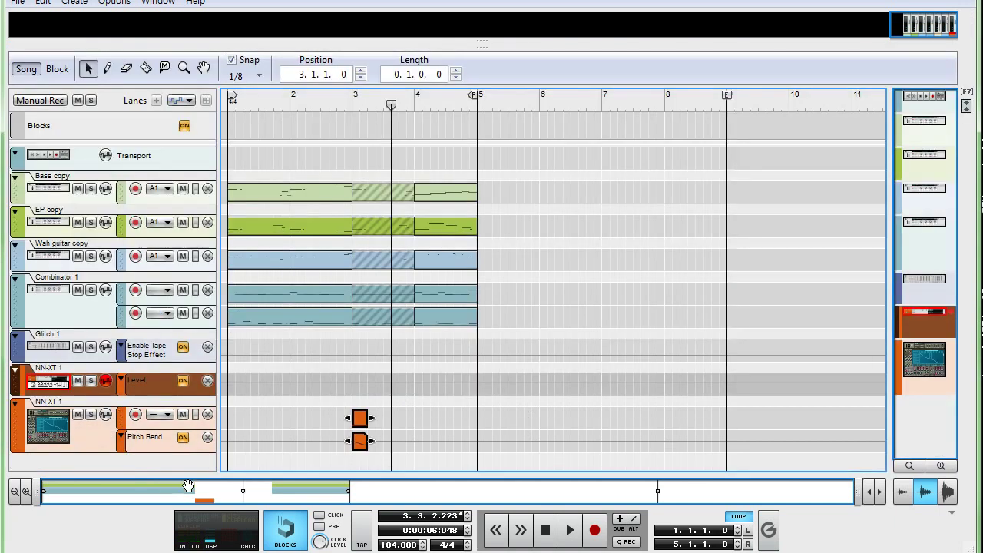
Draw a one-beat automation clip at bar 3 on the NN-XT 1 Level lane and open it for editing.
key(w)
click(357, 379)
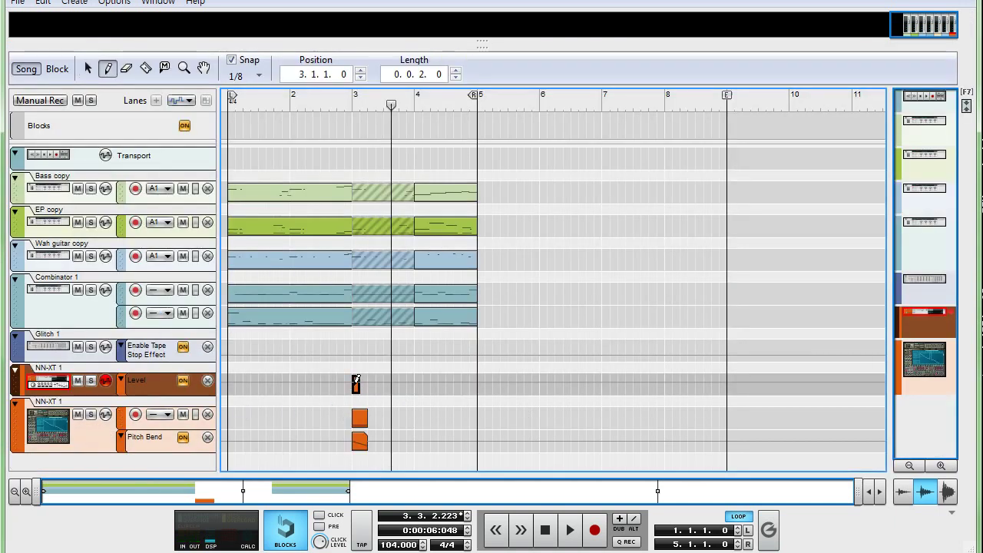
key(q)
click(361, 388)
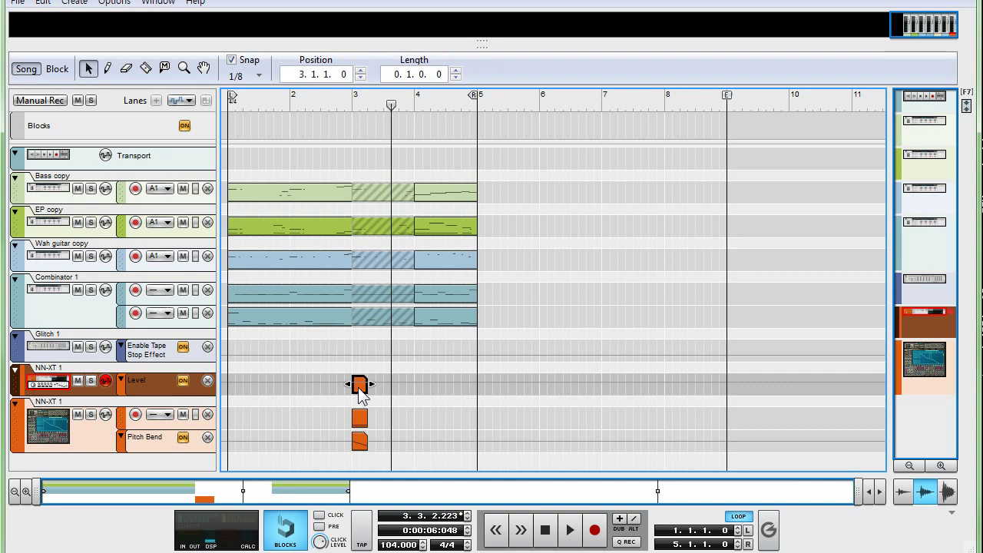
double_click(360, 388)
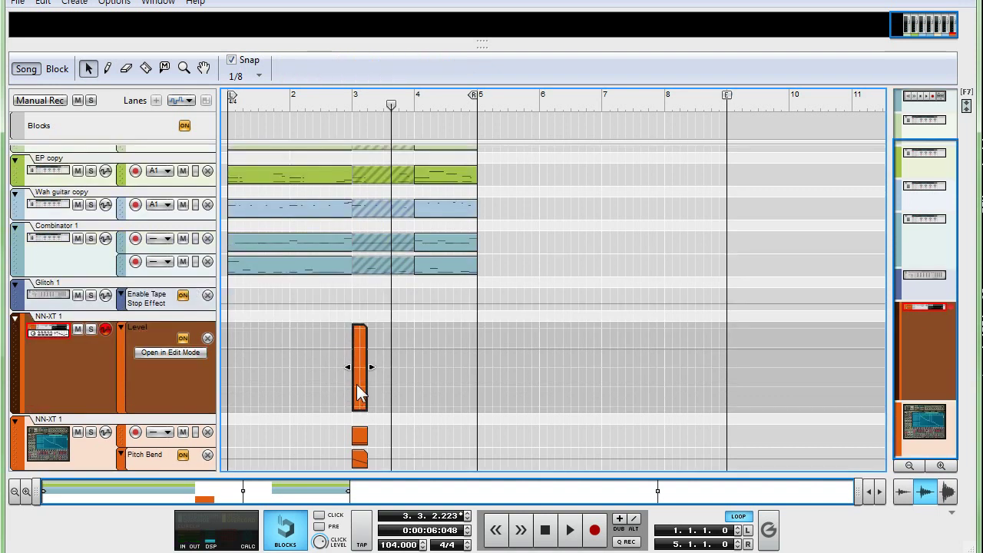
Set the snap value to 1/64 and draw a steep level drop at the end of beat 1, reaching 0 at 3.2.1.0.
scroll(357, 384, up, 5)
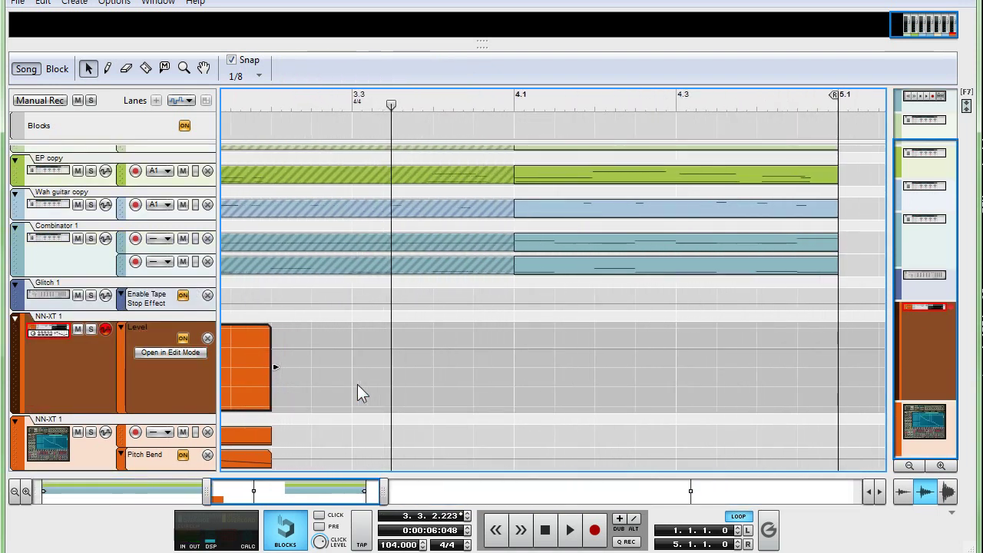
scroll(357, 384, left, 3)
click(260, 76)
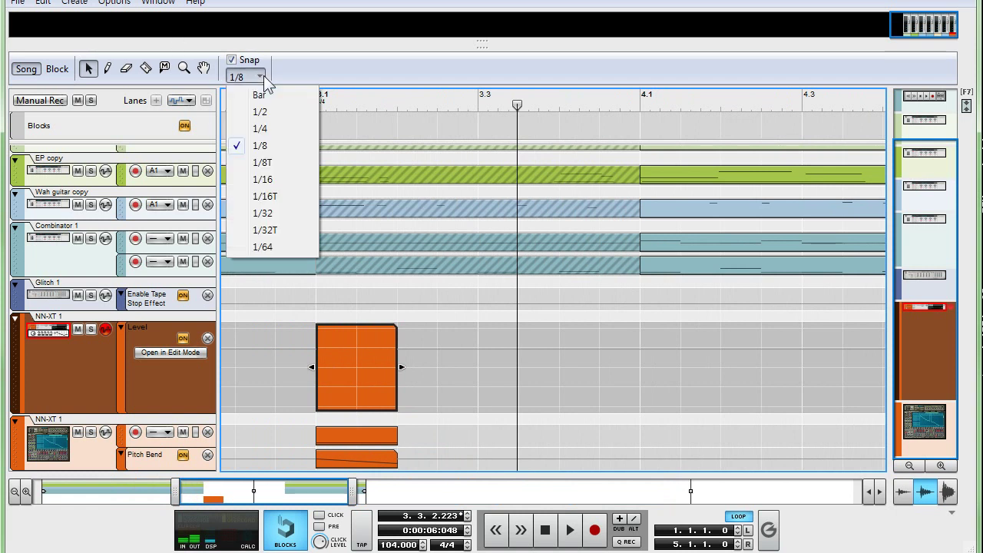
click(263, 246)
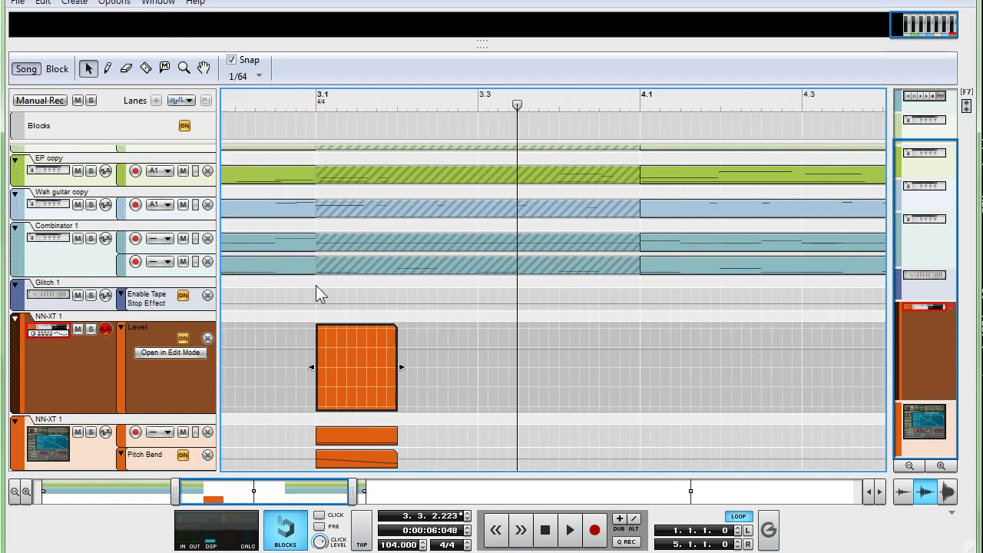
key(w)
mouse_move(388, 347)
mouse_down()
mouse_move(396, 423)
mouse_move(397, 404)
mouse_up()
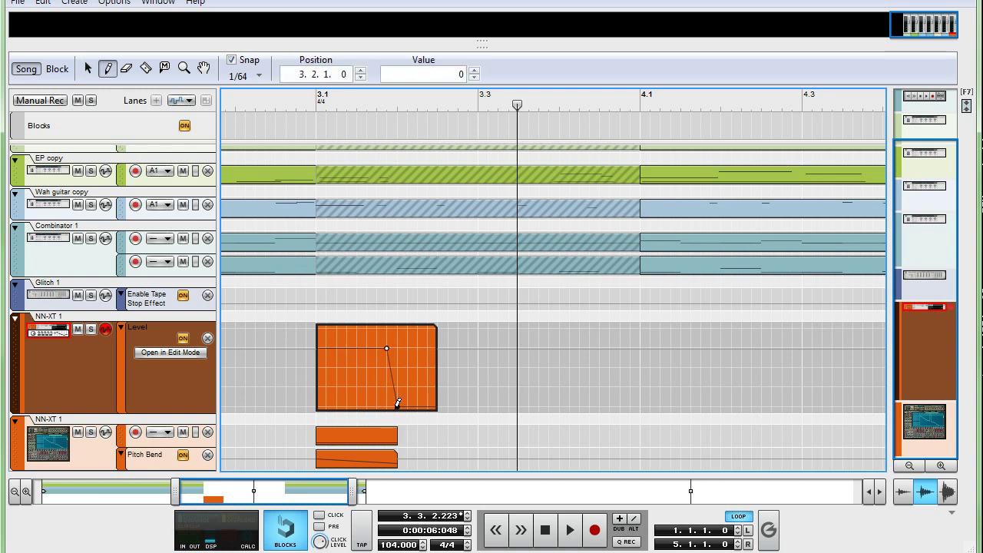
Adjust the upper level point to 745 at 3.1.4.120 and play the result from just before bar 3.
key(q)
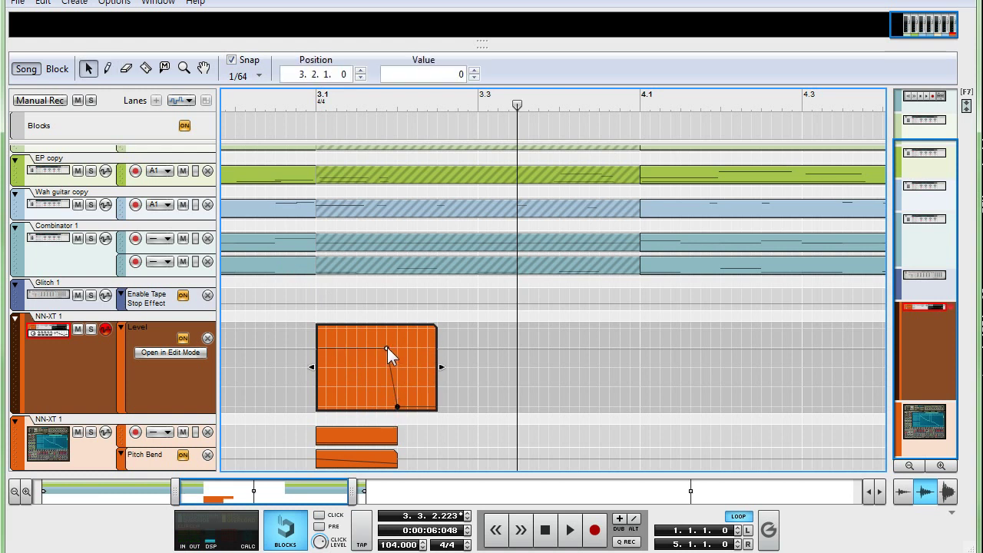
drag(387, 347, 386, 346)
click(255, 105)
key(space)
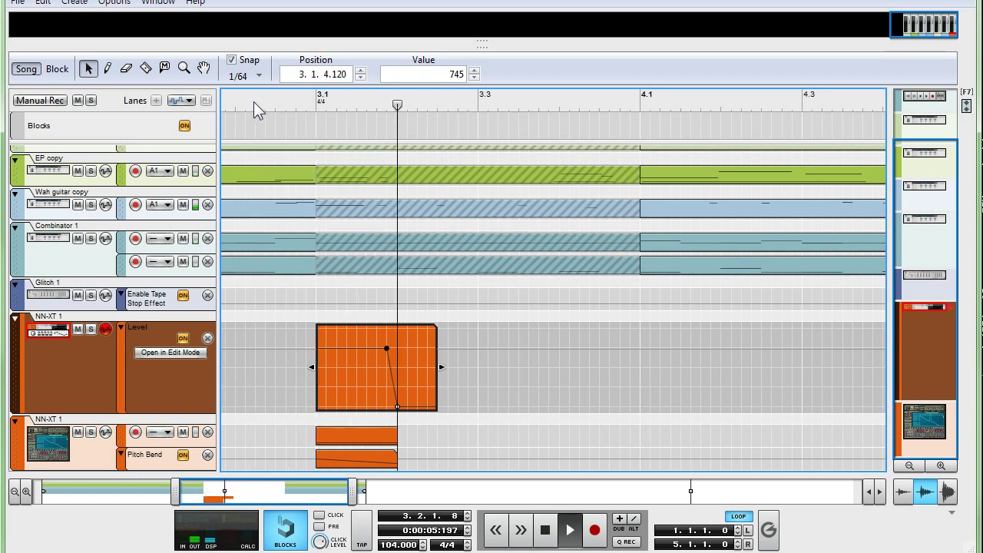
Replay the level drop at bar 3 from just before the bar.
key(space)
click(254, 103)
key(space)
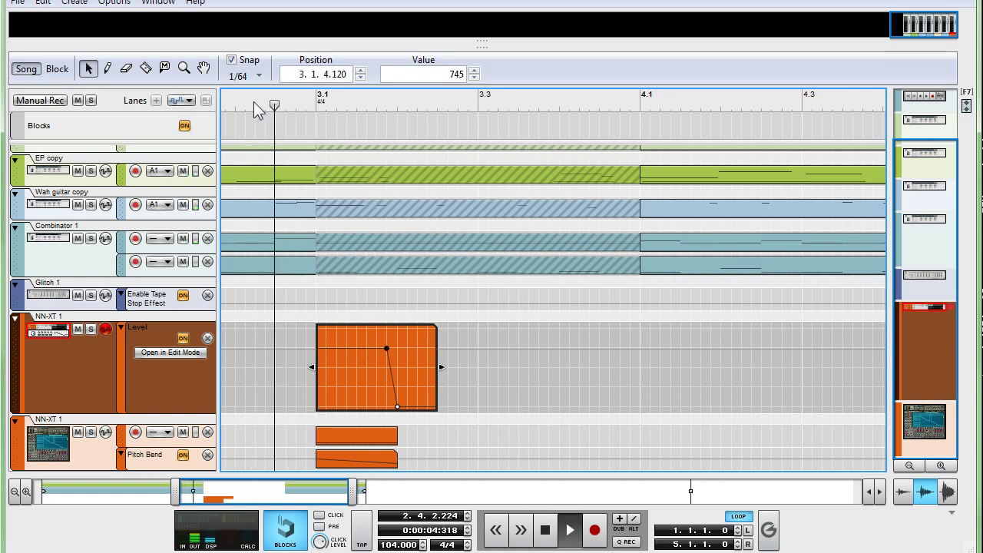
key(space)
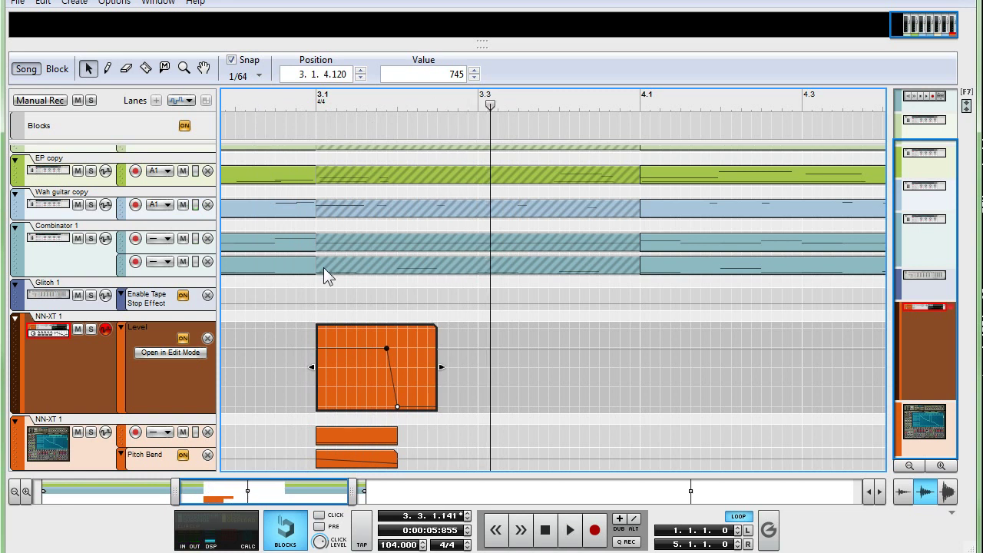
Return to the full song arrangement with nothing selected and play the tape stop in context from the middle of bar 2.
key(ctrl+e)
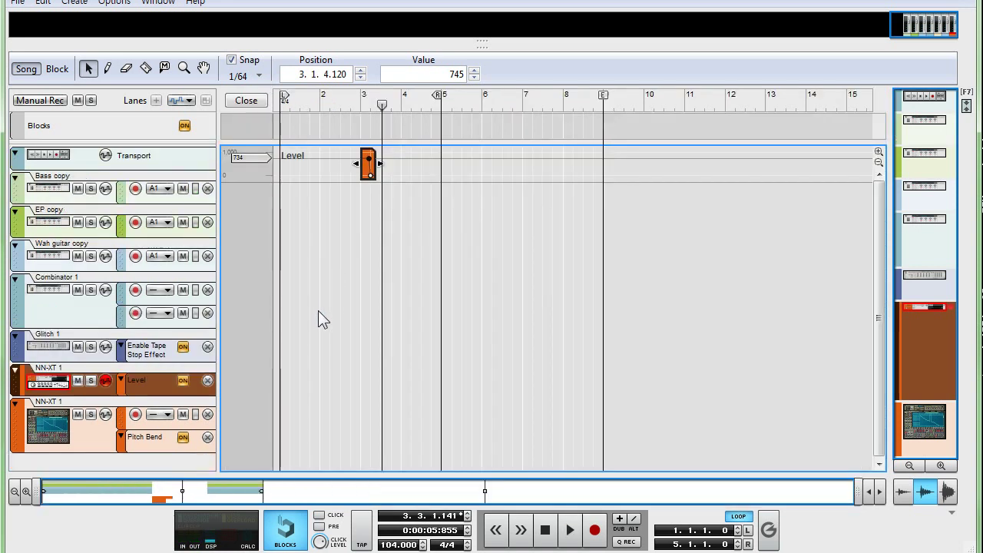
key(ctrl+e)
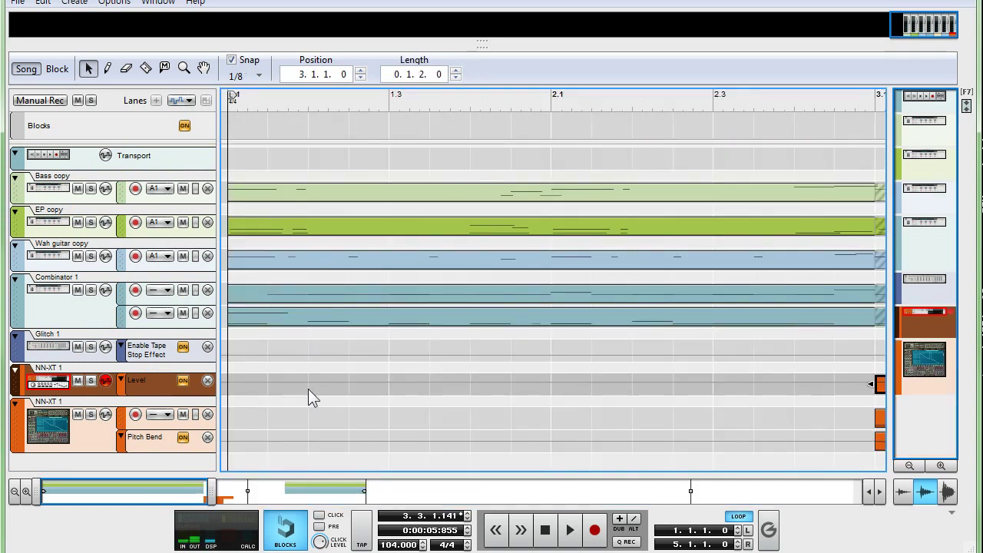
click(307, 388)
scroll(433, 388, down, 6)
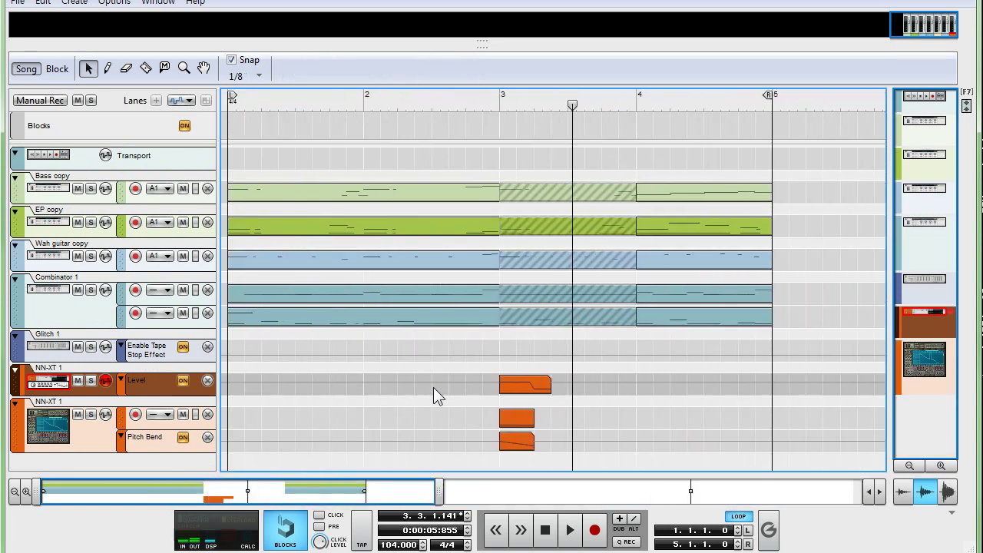
click(412, 107)
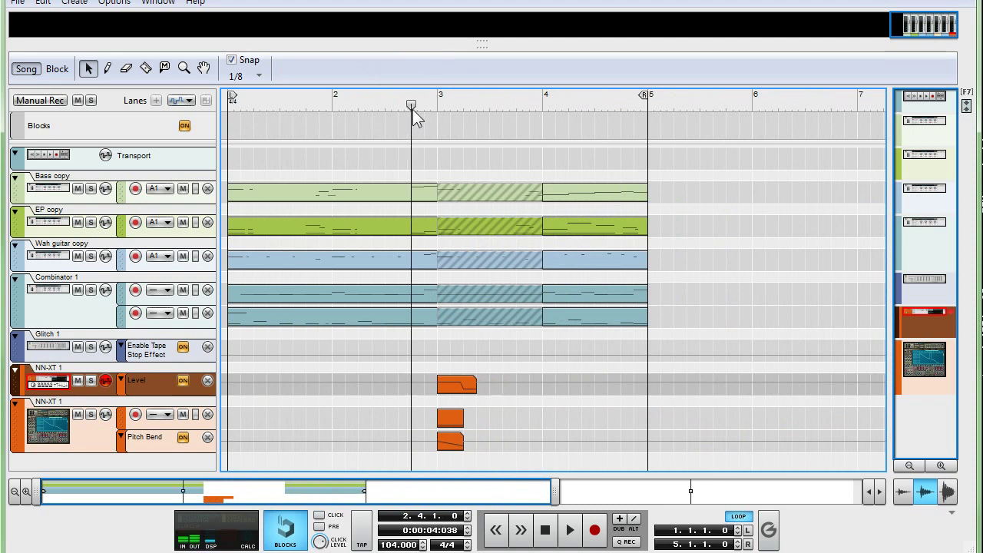
click(332, 100)
key(space)
key(space)
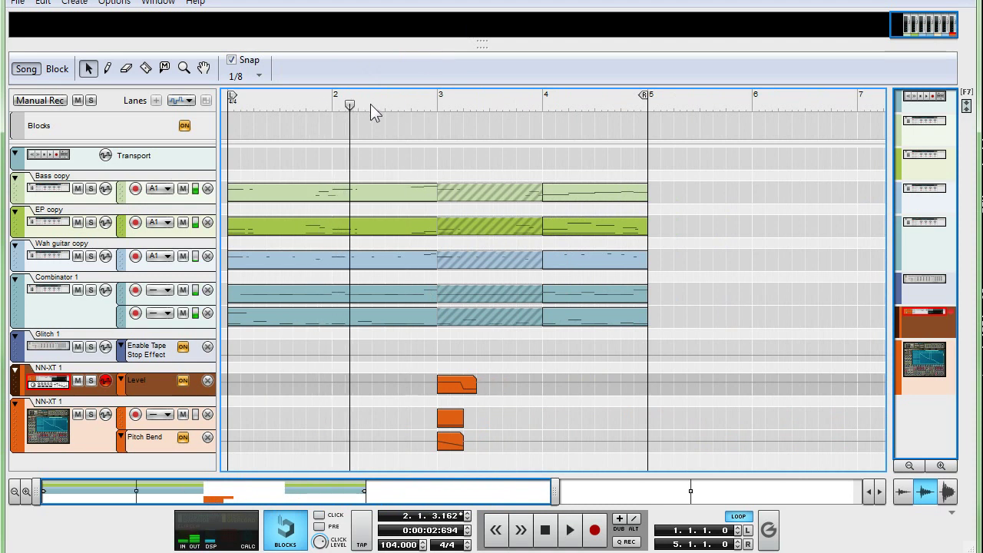
click(398, 100)
key(space)
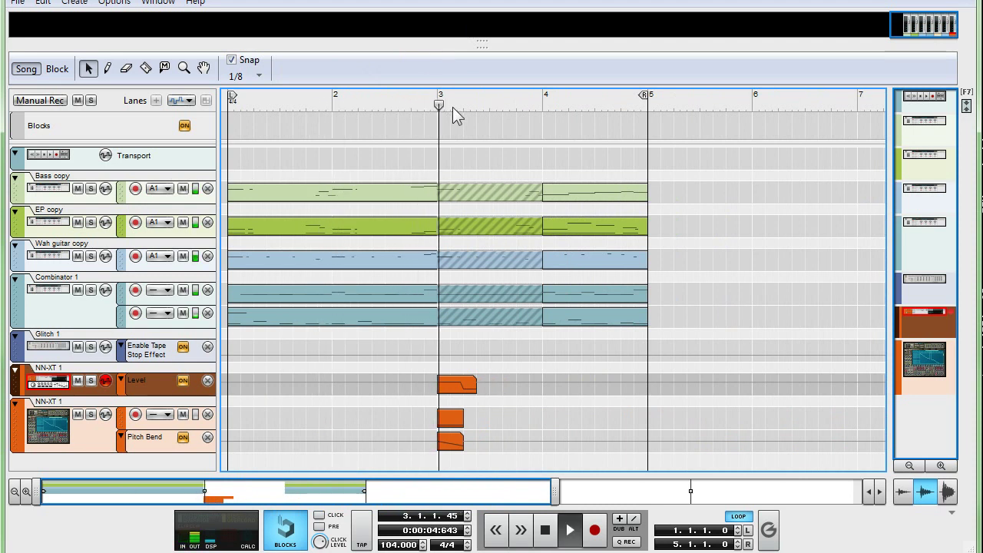
key(space)
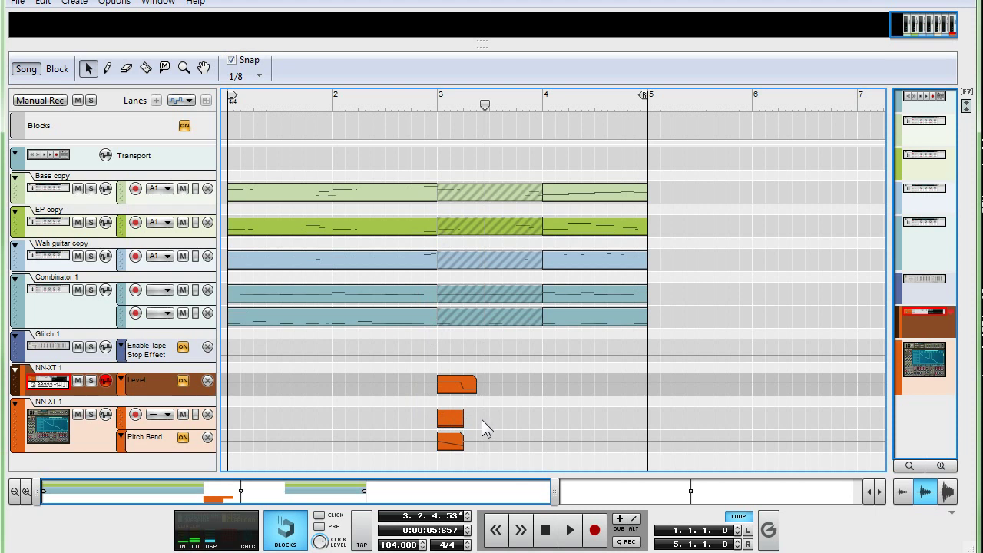
Open the NN-XT 1 note clip at bar 3 for editing and transpose its C3 note by -24 semitones.
double_click(459, 418)
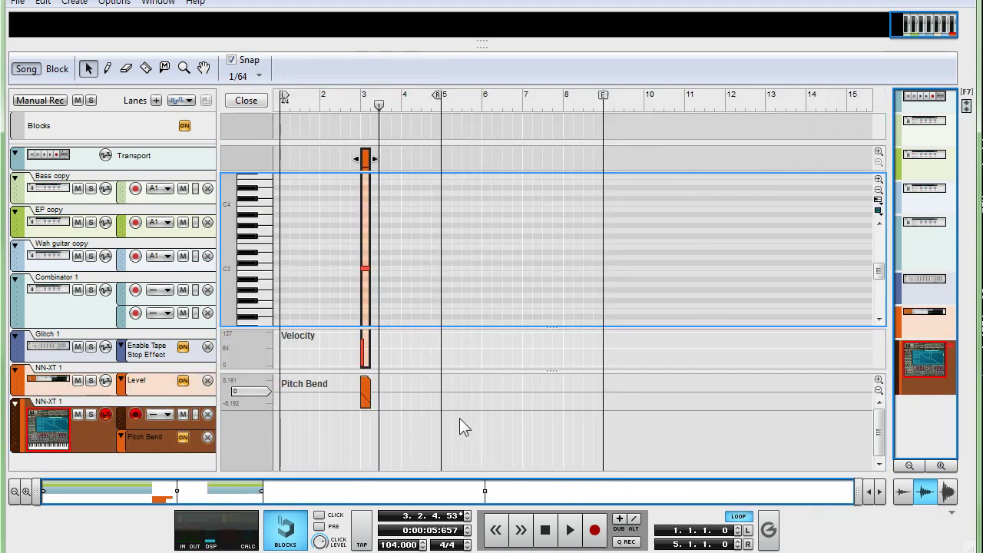
click(368, 269)
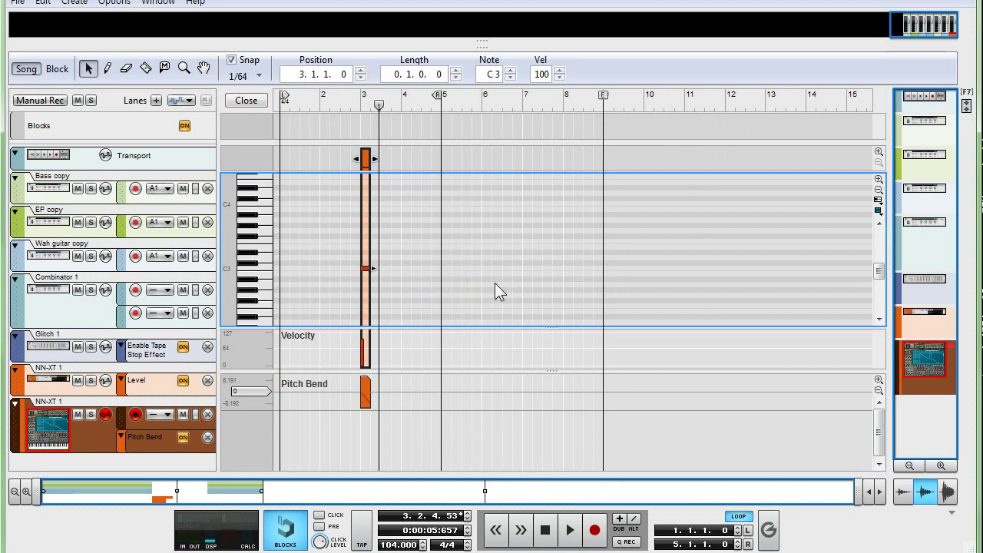
key(F8)
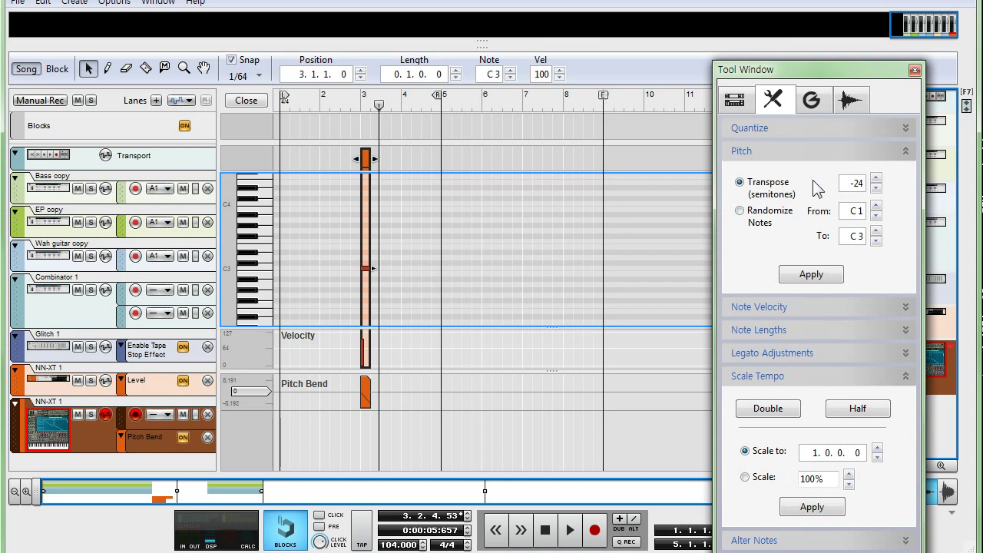
click(811, 274)
click(914, 69)
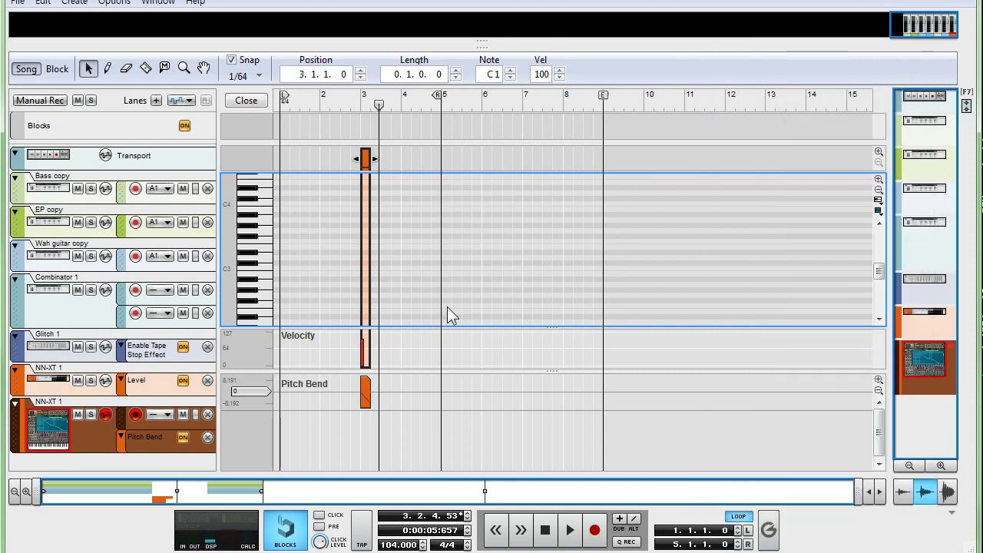
Raise the first pitch bend point at 3.1.1.0 to 8191 and play the result from just before bar 3.
click(367, 387)
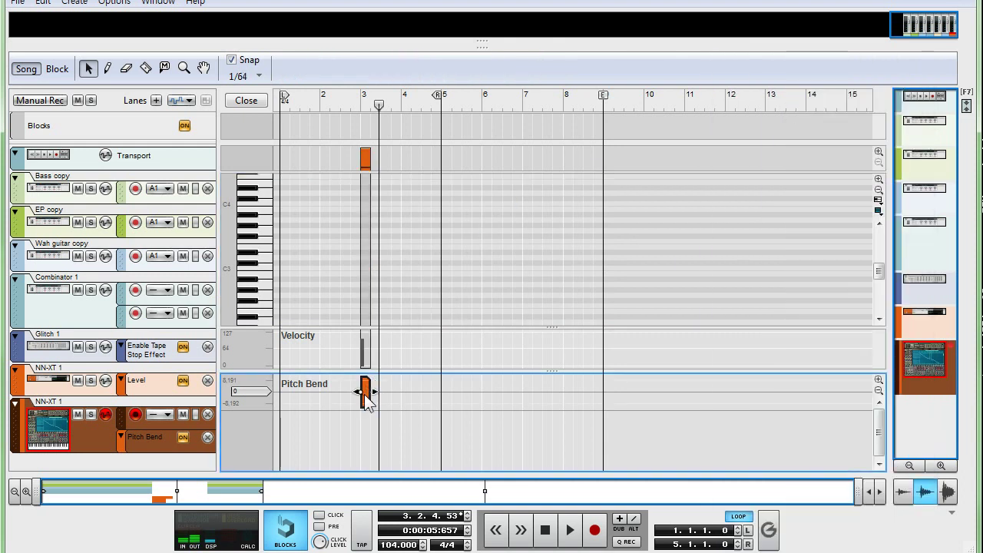
drag(366, 398, 360, 344)
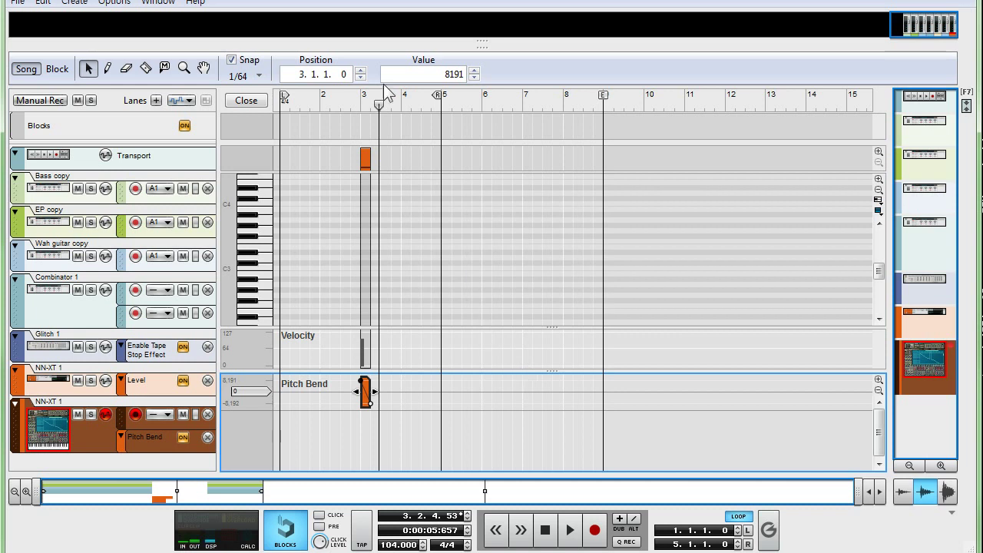
click(341, 106)
key(space)
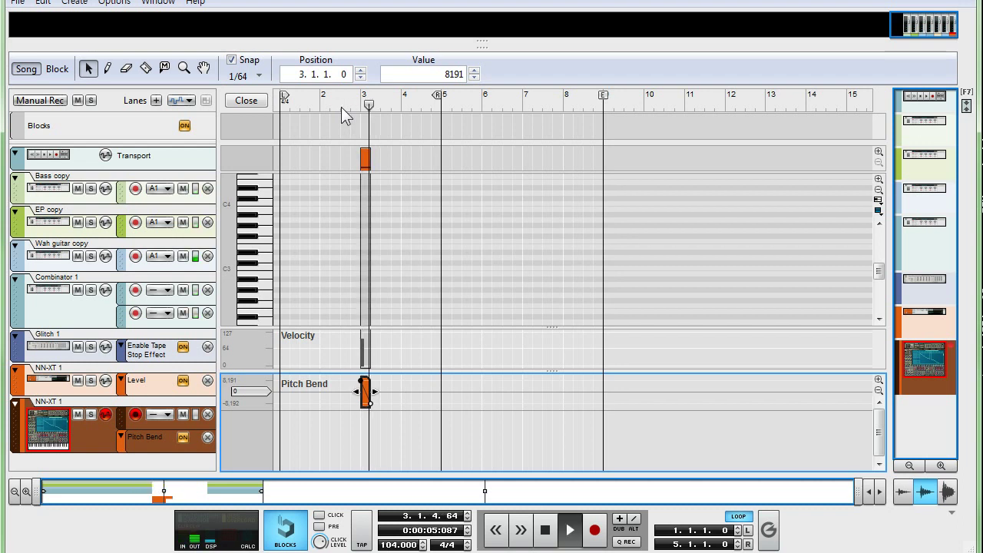
key(space)
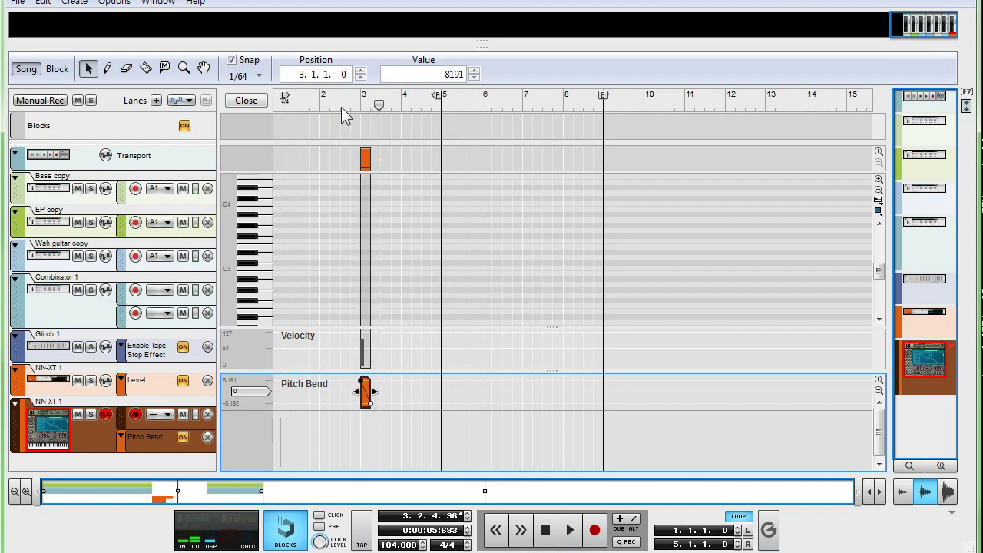
Try stretching the NN-XT 1 note and pitch bend clips to one full bar, play them, and undo the stretch.
click(366, 160)
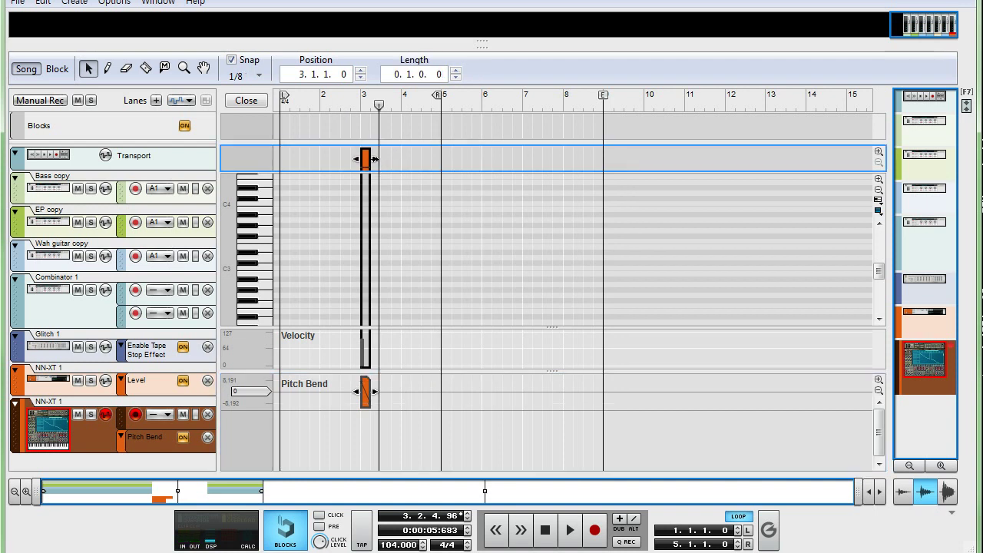
drag(374, 159, 401, 161)
click(340, 103)
key(space)
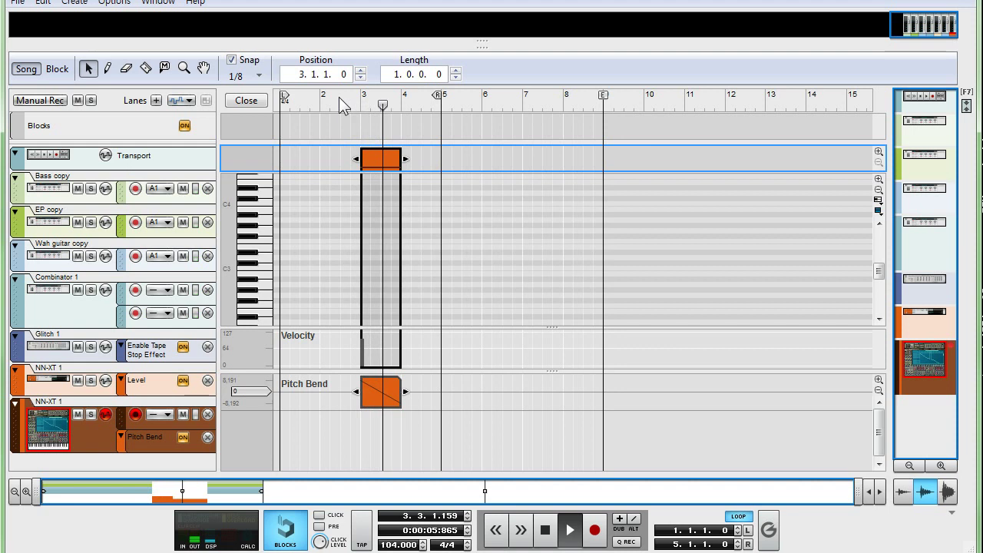
key(space)
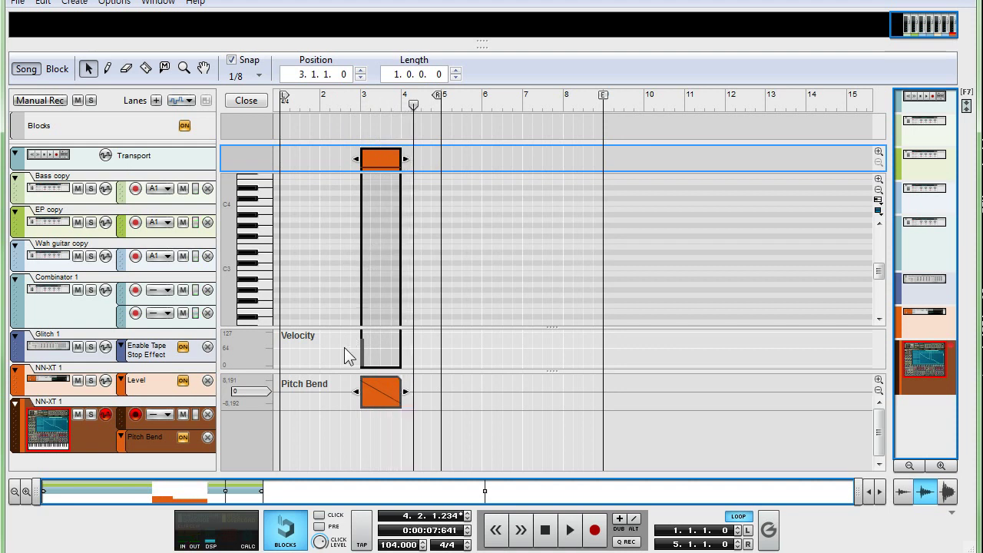
key(ctrl+z)
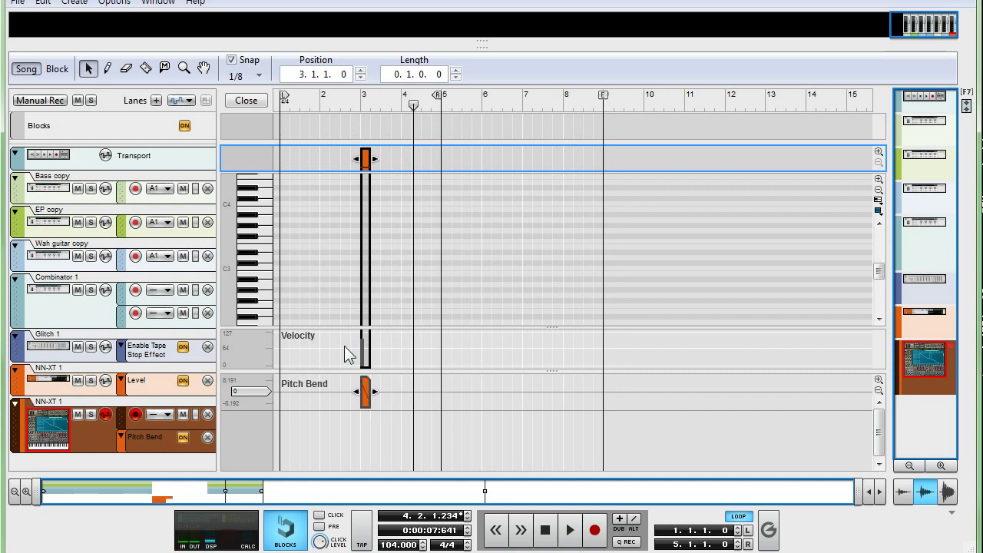
Play the one-beat tape stop from just before bar 3 and return to the song arrangement with no clip selected.
click(349, 96)
key(space)
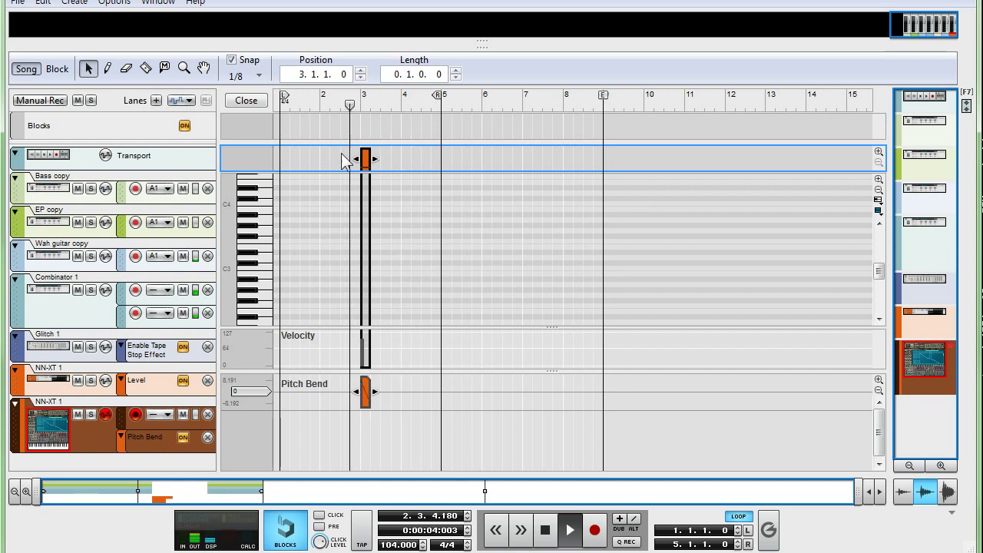
key(space)
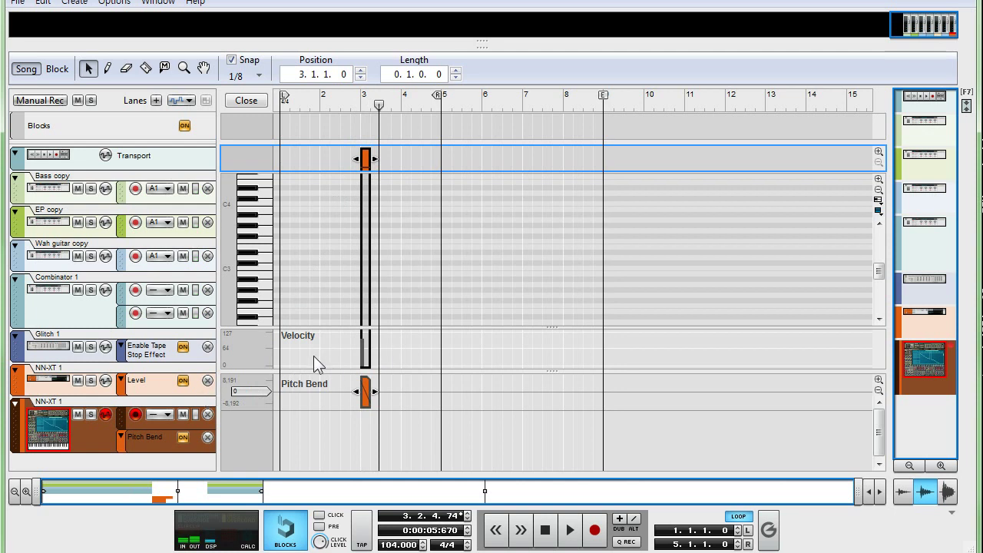
key(ctrl+e)
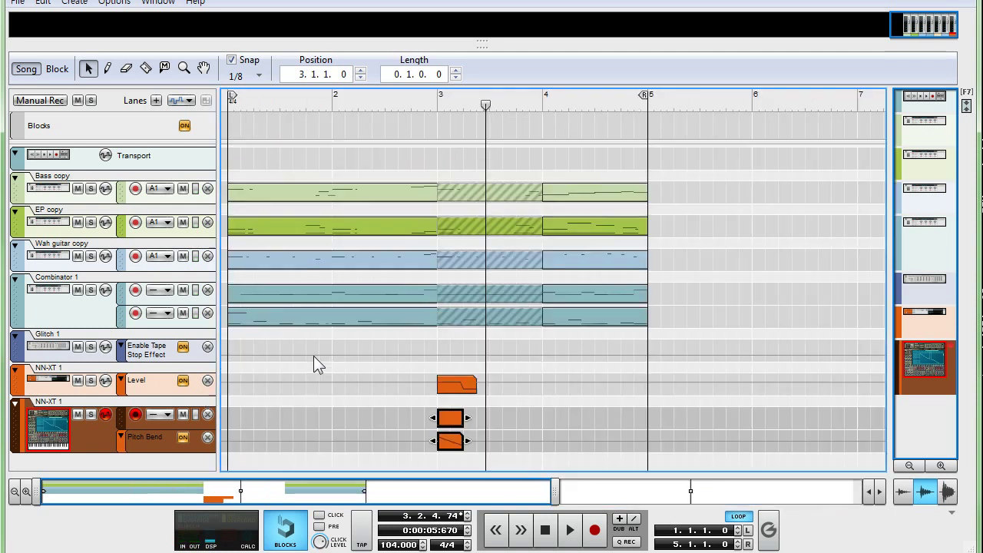
click(503, 407)
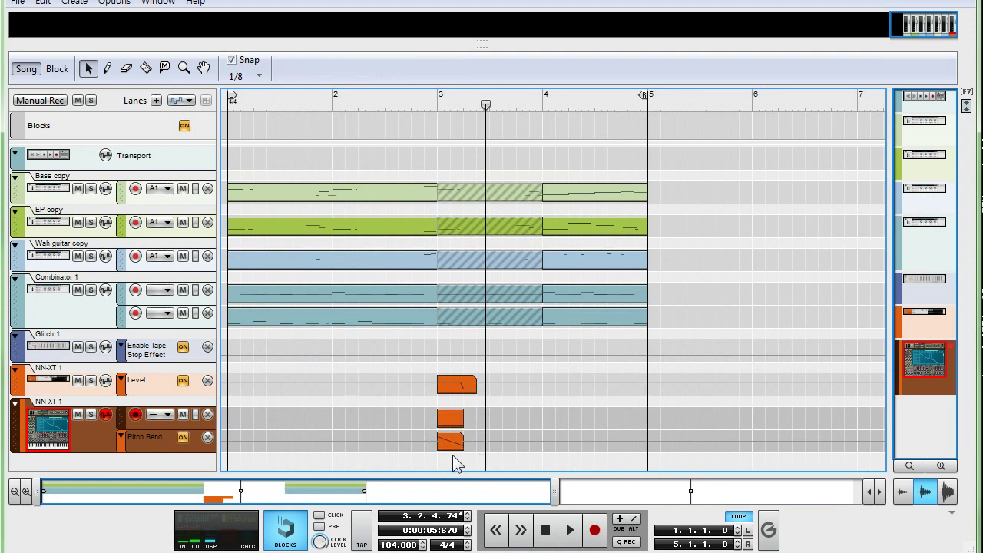
Select the Glitch 1 track and move the song position back to 2.3.3.0.
click(126, 347)
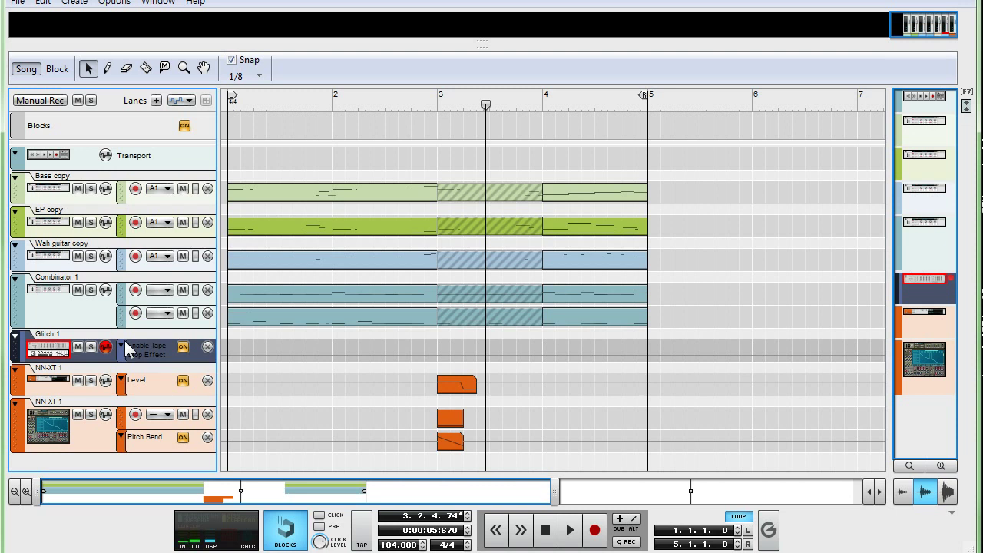
key(KP_7)
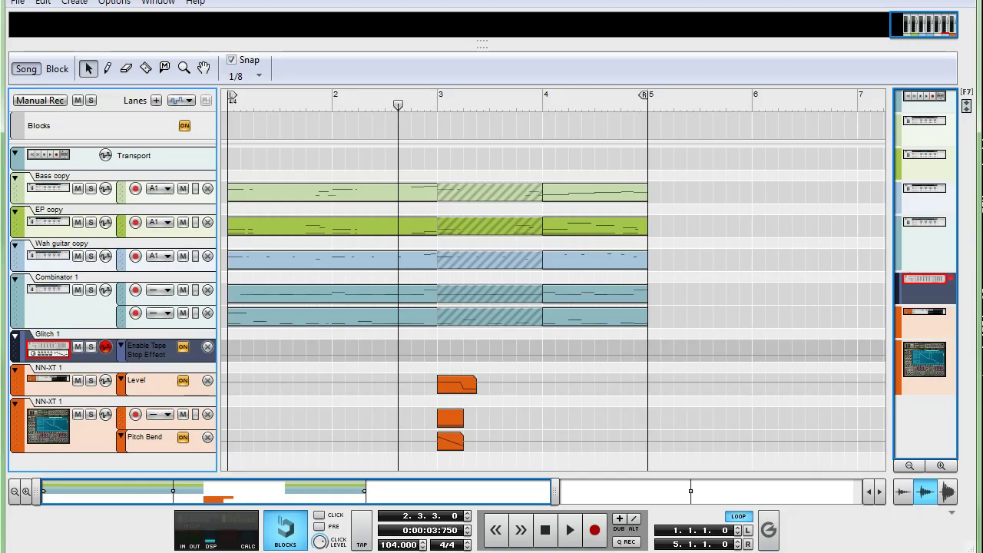